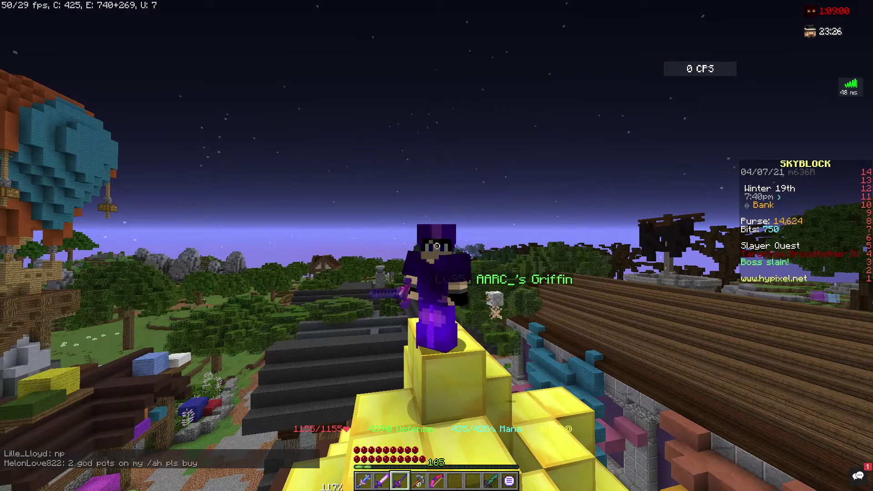
pyautogui.press('e')
pyautogui.press('e')
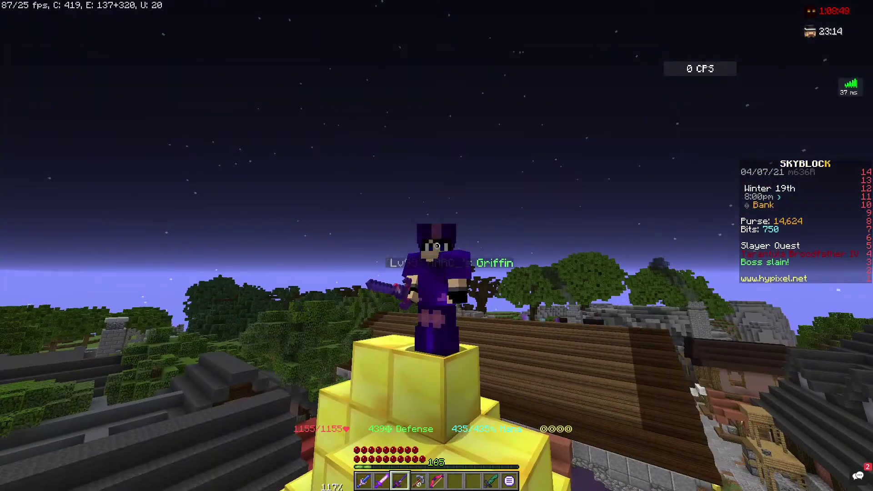
pyautogui.press('F5')
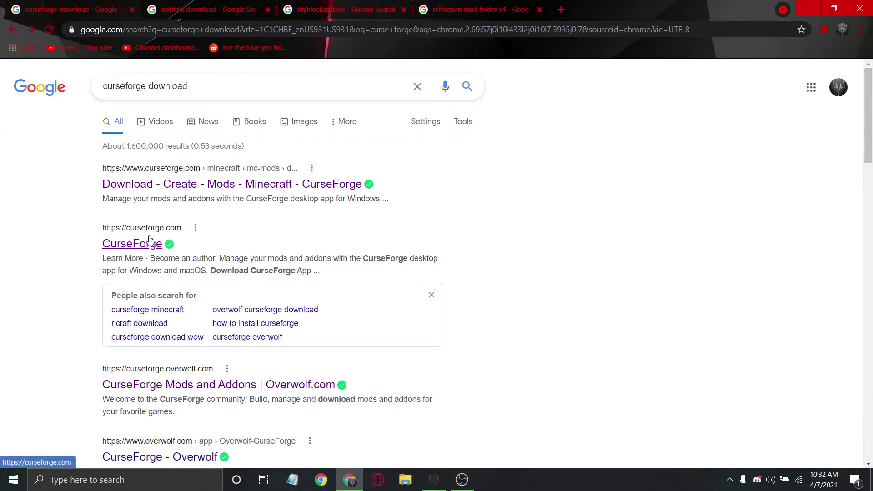
# Step: Open the CurseForge website from the search results and go to the download page of its desktop app
pyautogui.click(149, 241)
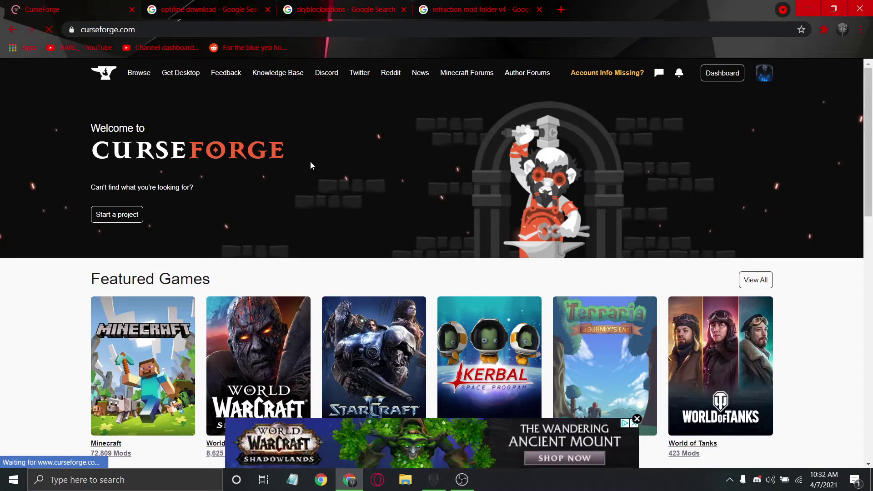
pyautogui.click(175, 74)
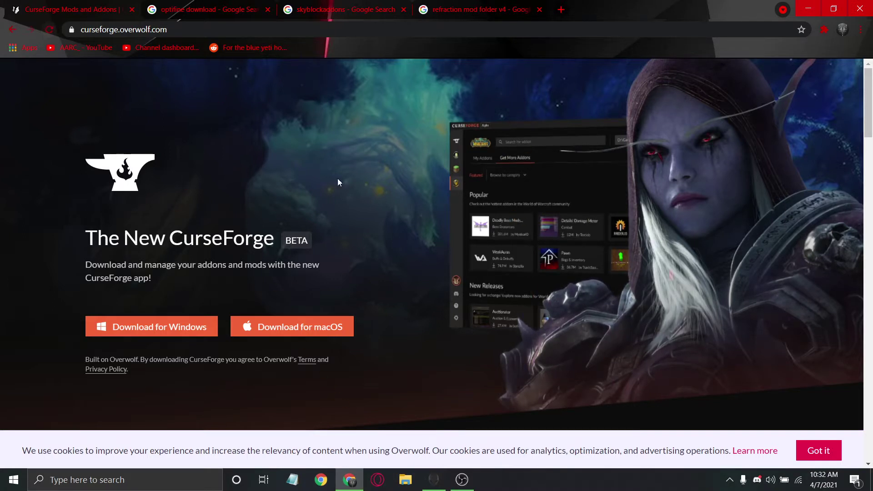
# Step: Leave the browser, launch the CurseForge desktop app and open Minecraft from its list of games
pyautogui.click(811, 6)
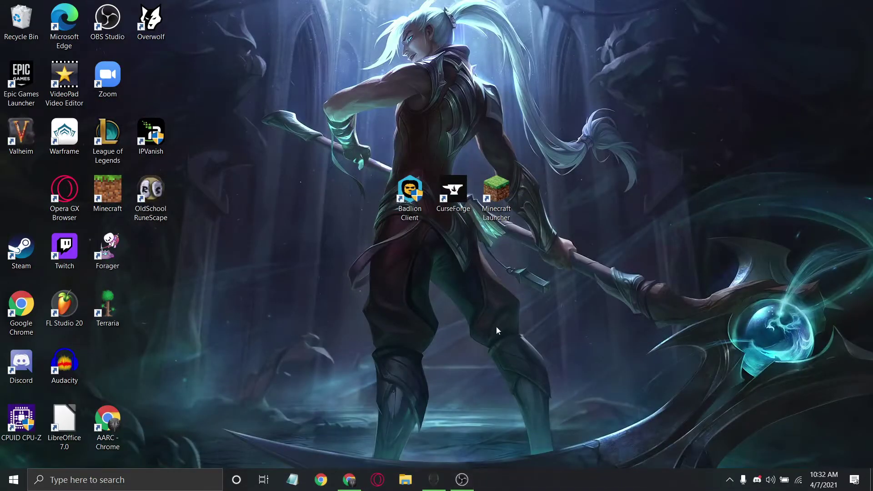
pyautogui.doubleClick(455, 190)
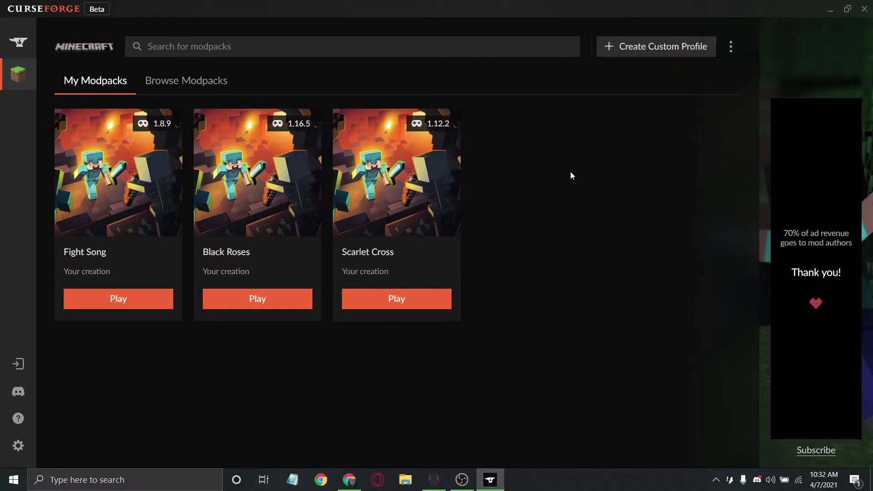
pyautogui.click(14, 46)
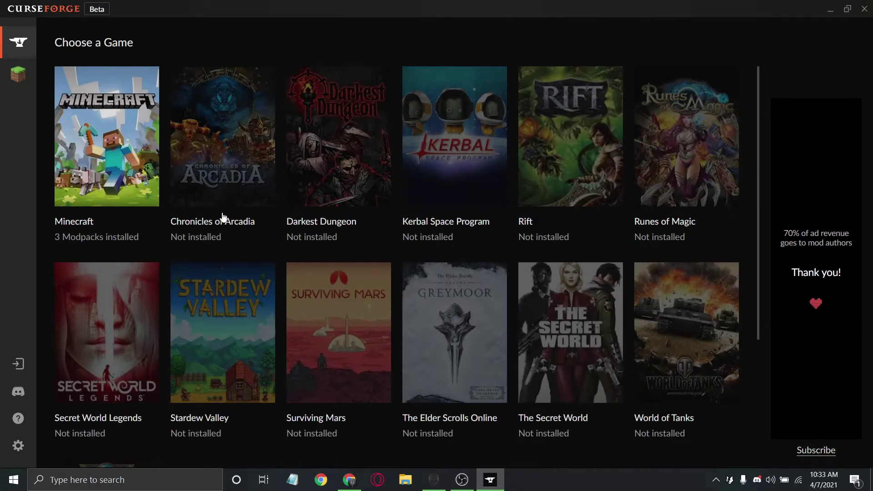
pyautogui.click(135, 203)
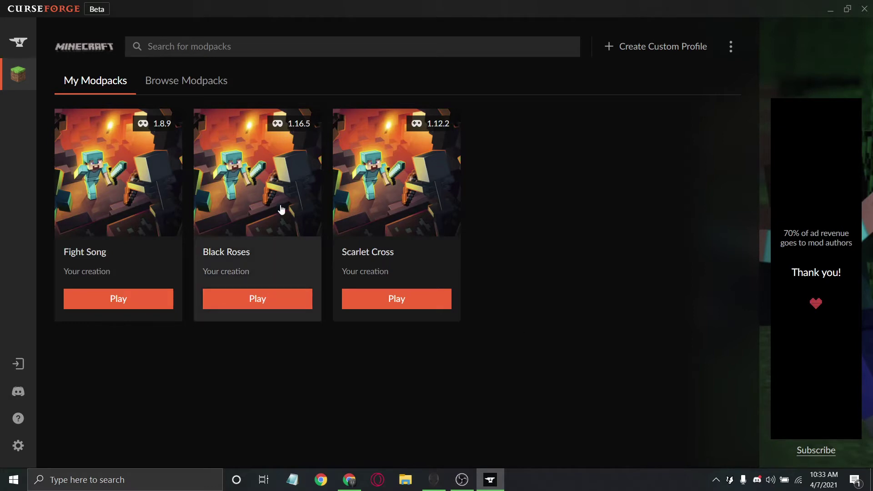
# Step: Create a custom Minecraft profile named sb for version 1.8.9 with the forge-11.15.1.1722 modloader
pyautogui.click(663, 48)
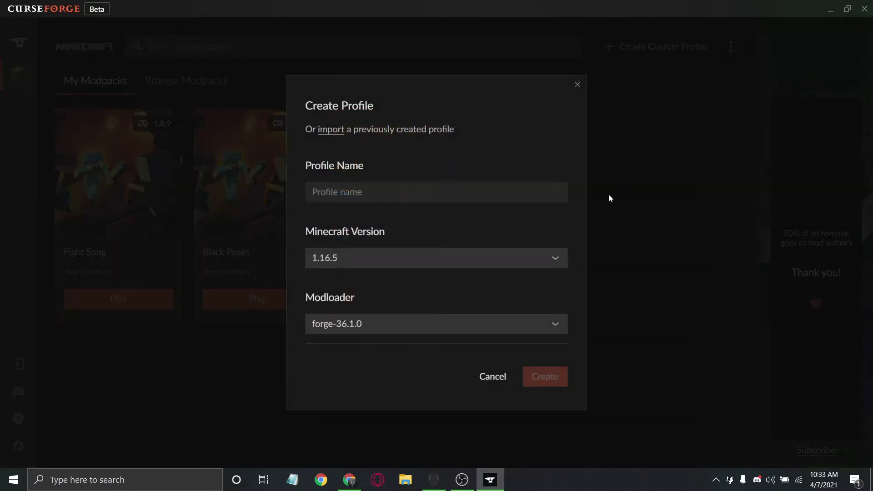
pyautogui.click(427, 192)
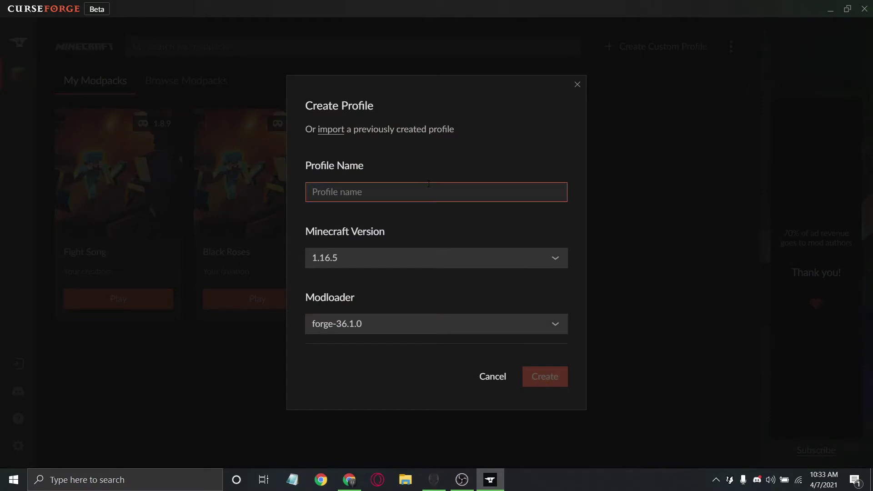
pyautogui.write('sb')
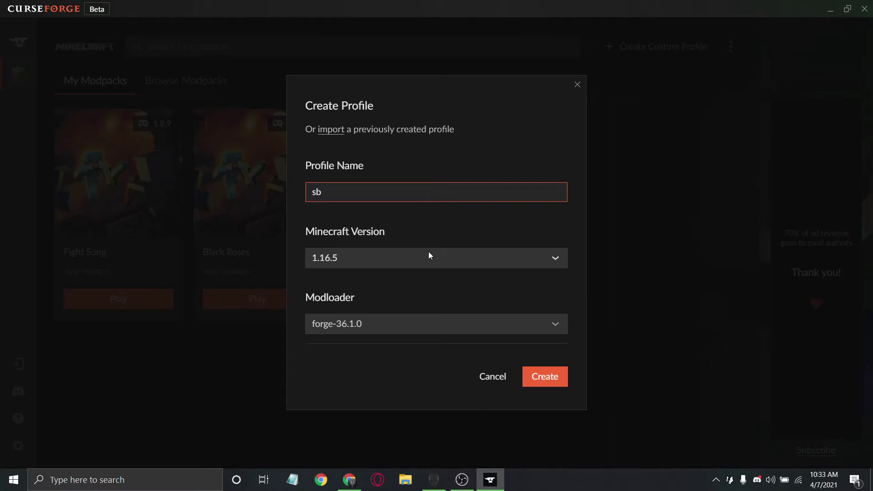
pyautogui.click(432, 269)
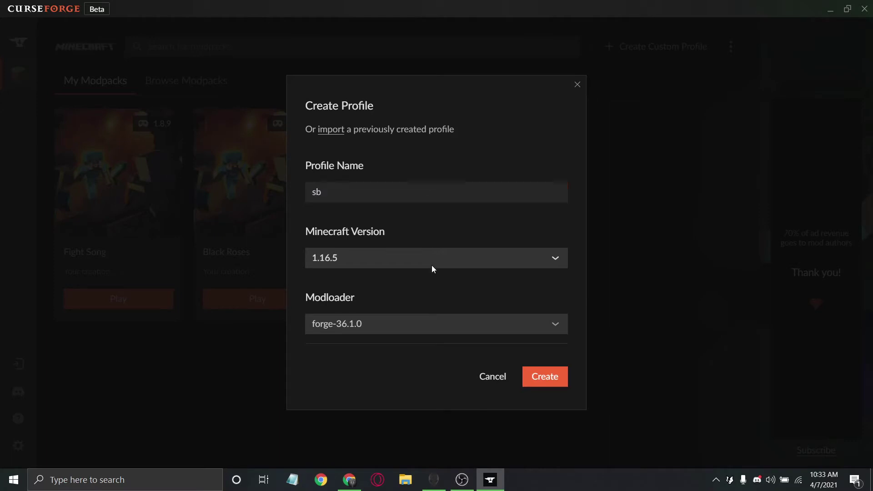
pyautogui.scroll(-5, 407, 341)
pyautogui.scroll(-5, 405, 339)
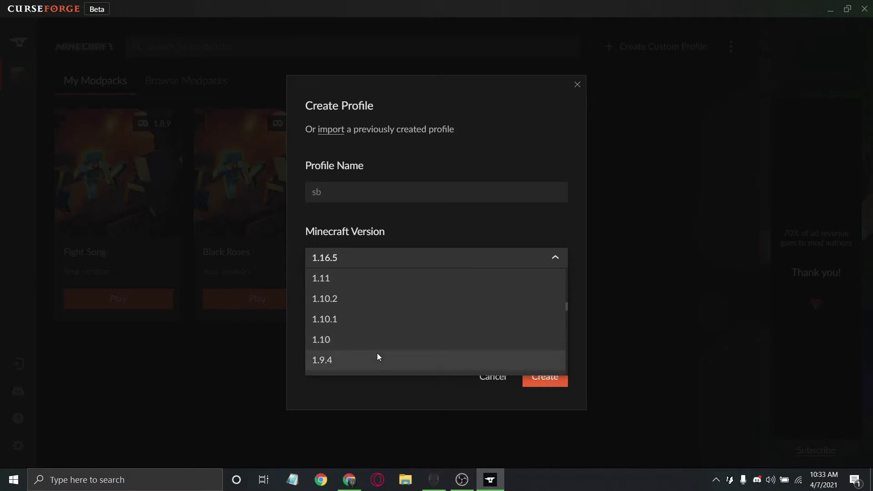
pyautogui.scroll(-4, 378, 354)
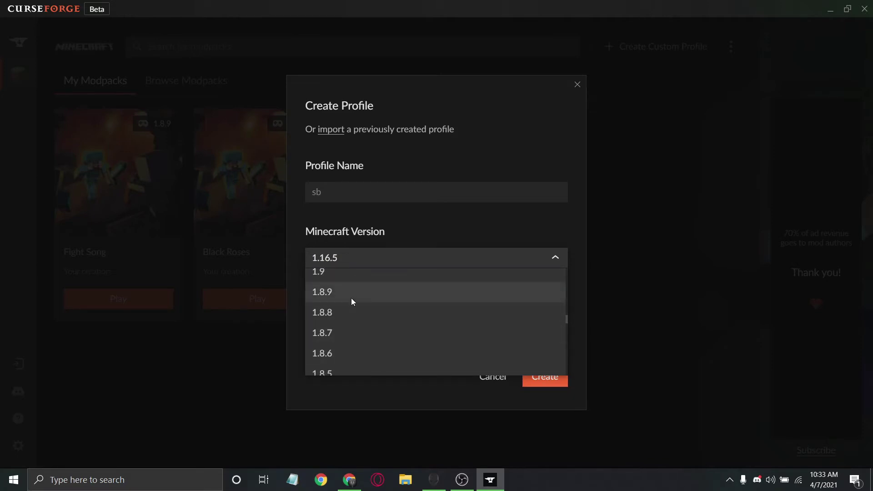
pyautogui.click(352, 297)
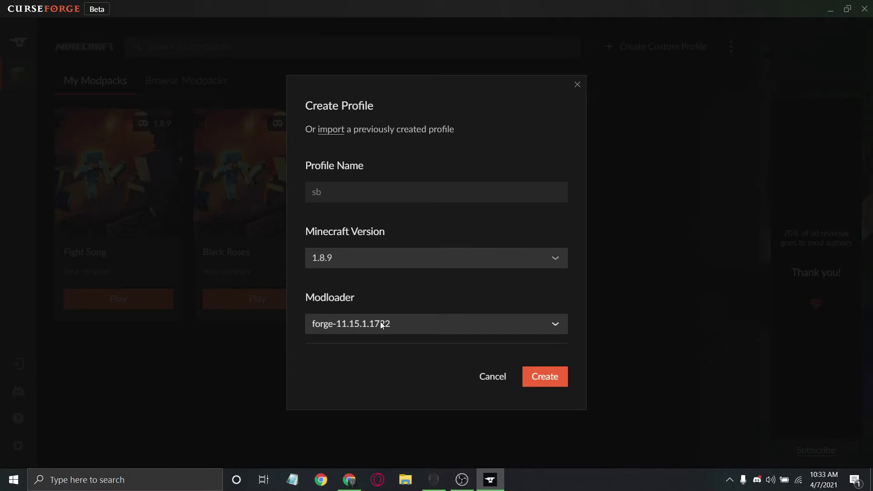
pyautogui.click(563, 381)
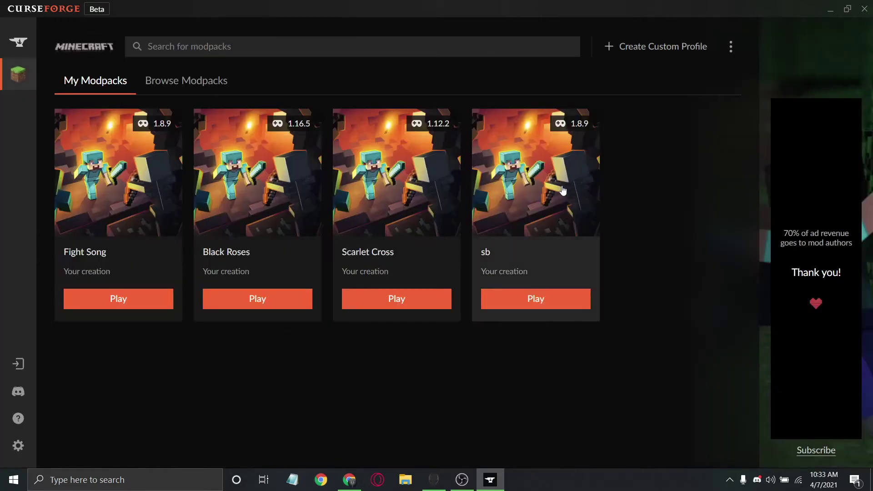
# Step: Launch Minecraft with the sb profile, accepting the risks of a modified installation without further warnings
pyautogui.click(514, 304)
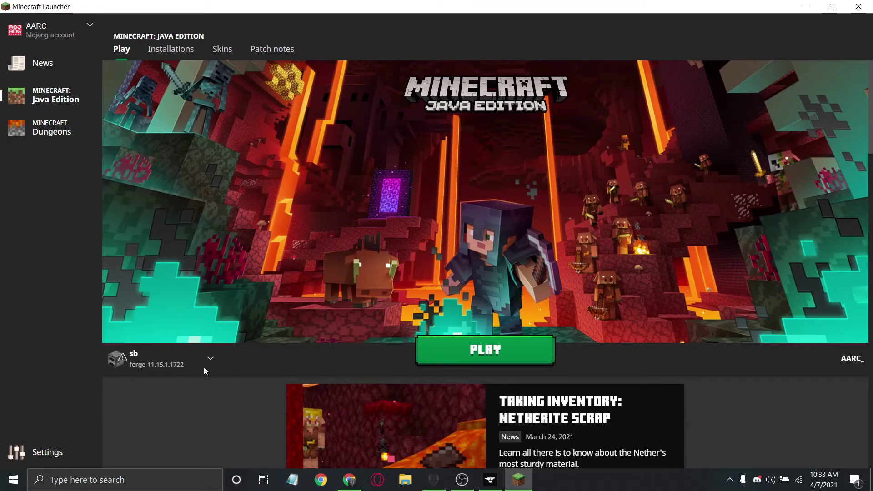
pyautogui.click(519, 351)
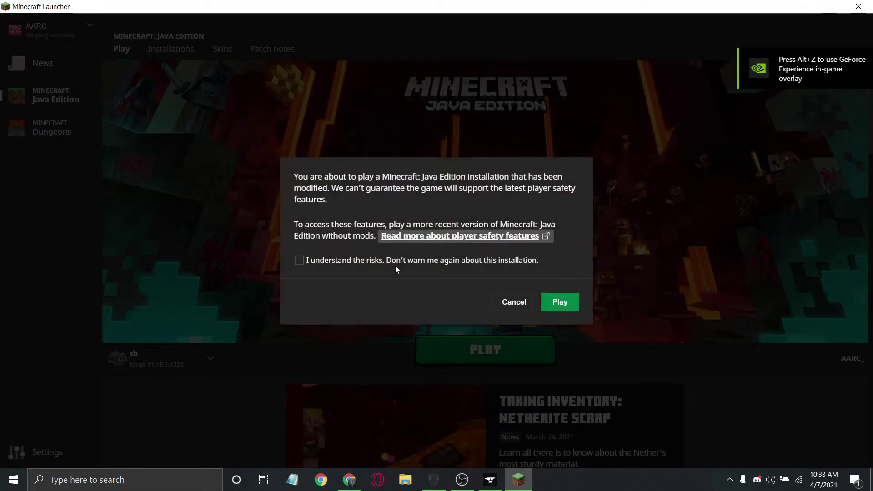
pyautogui.click(428, 261)
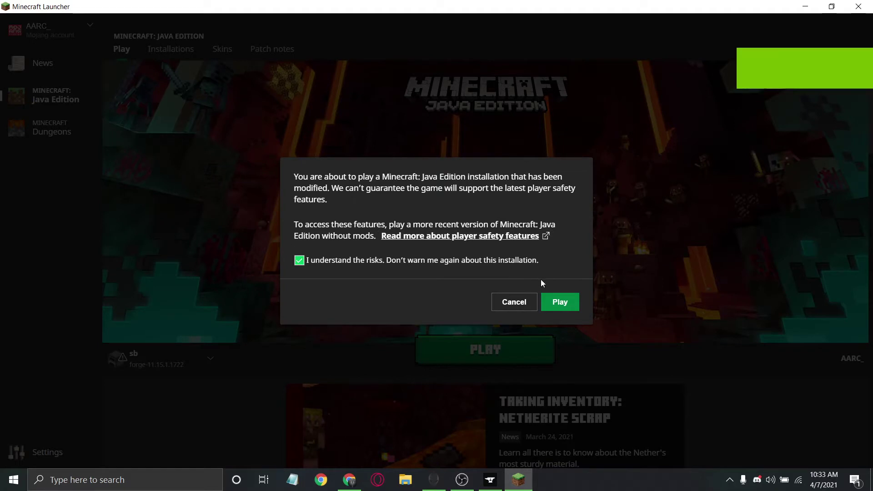
pyautogui.click(564, 302)
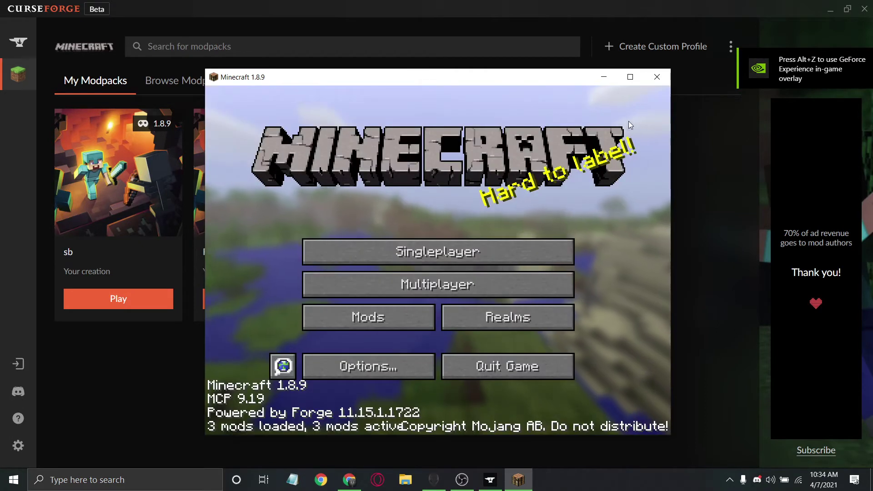
# Step: Maximize the Minecraft 1.8.9 window, quit the game and open the sb profile's details in CurseForge
pyautogui.click(631, 76)
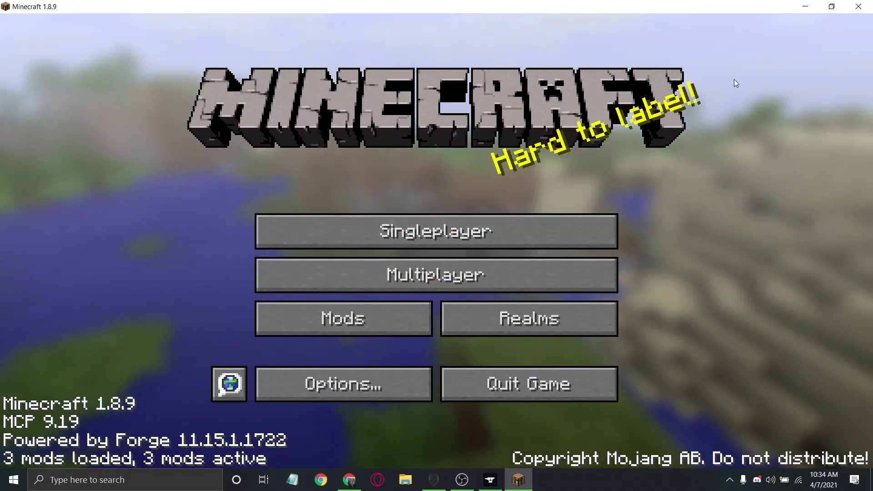
pyautogui.click(501, 398)
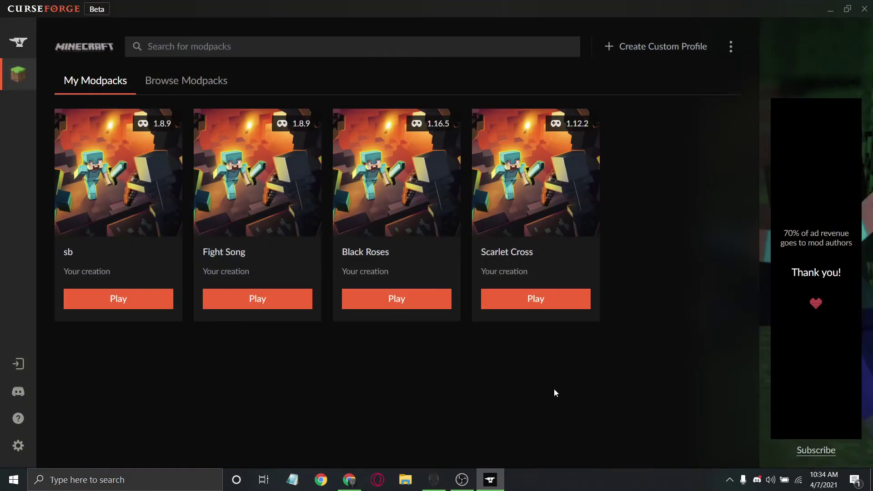
pyautogui.click(111, 157)
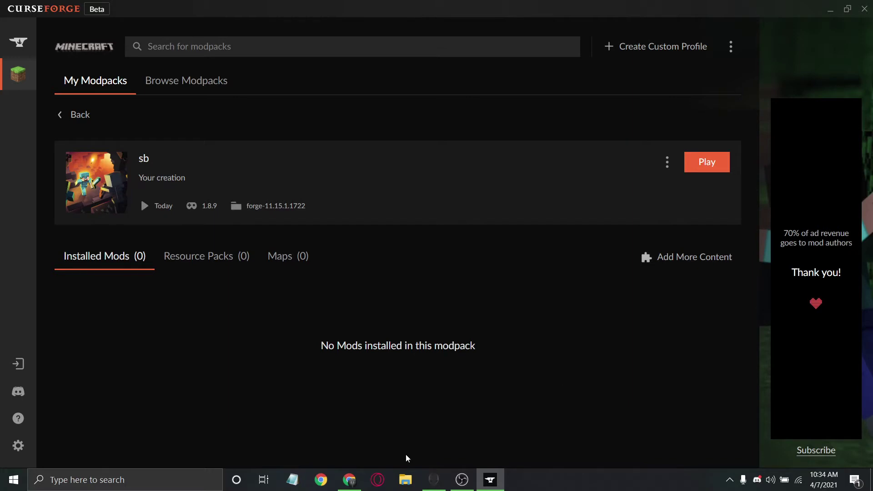
# Step: Switch to Chrome, open the OptiFine downloads page from the search results and list every release for Minecraft 1.8.9
pyautogui.click(349, 480)
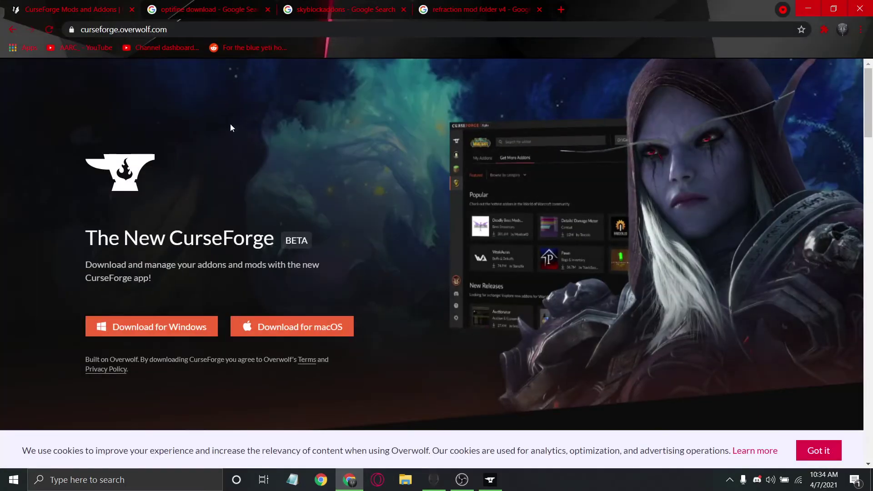
pyautogui.click(195, 9)
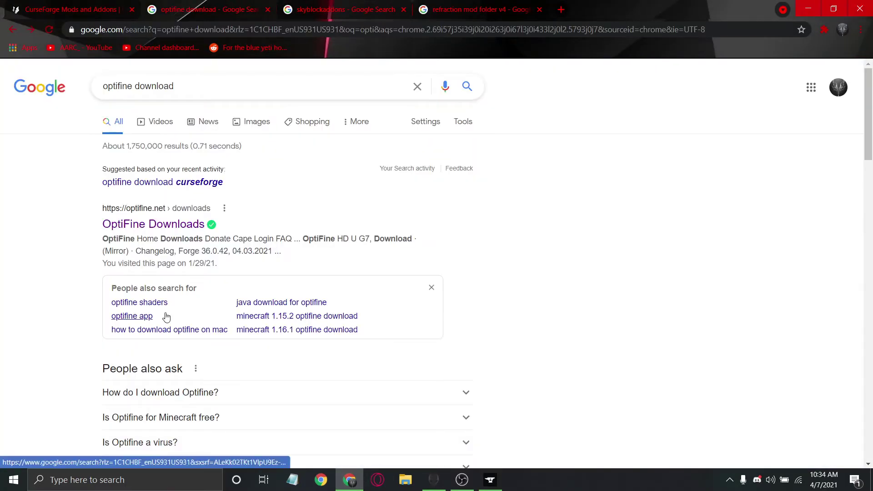
pyautogui.click(162, 227)
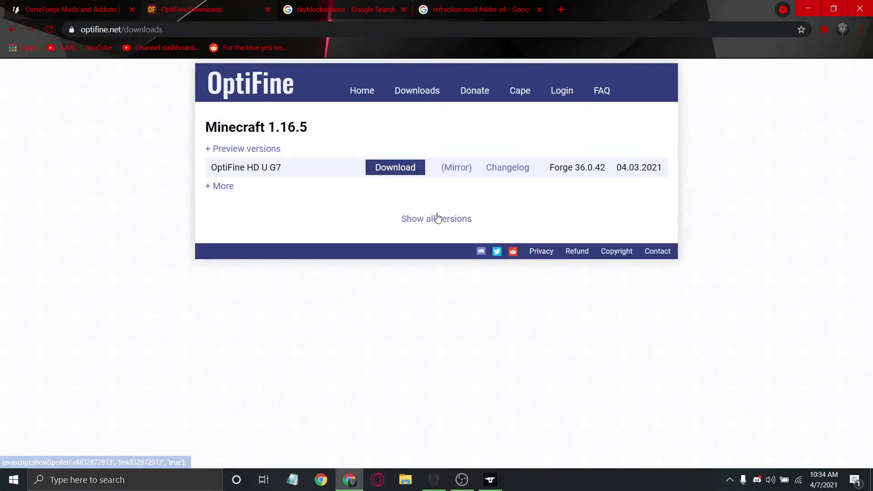
pyautogui.click(434, 220)
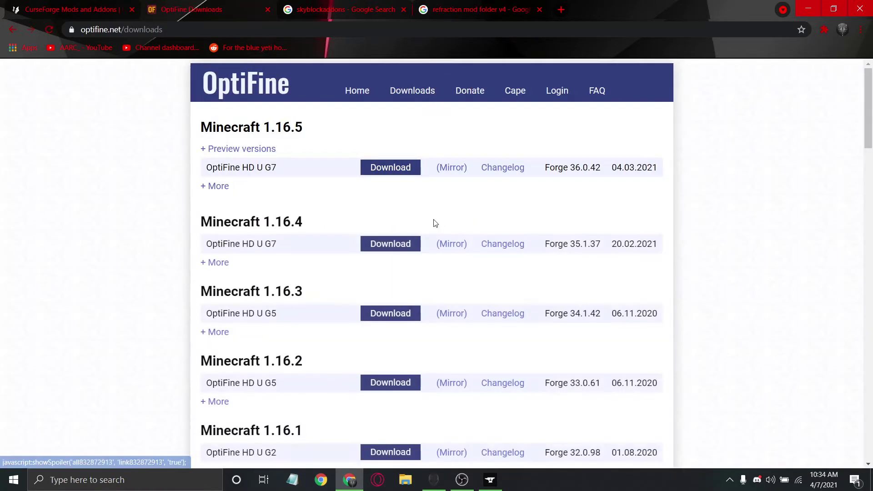
pyautogui.scroll(-10, 432, 223)
pyautogui.scroll(-20, 426, 238)
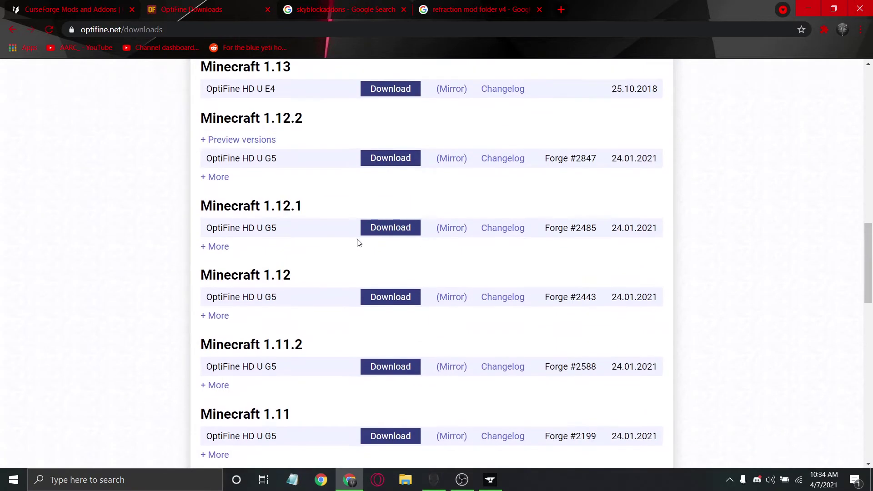
pyautogui.scroll(1, 324, 292)
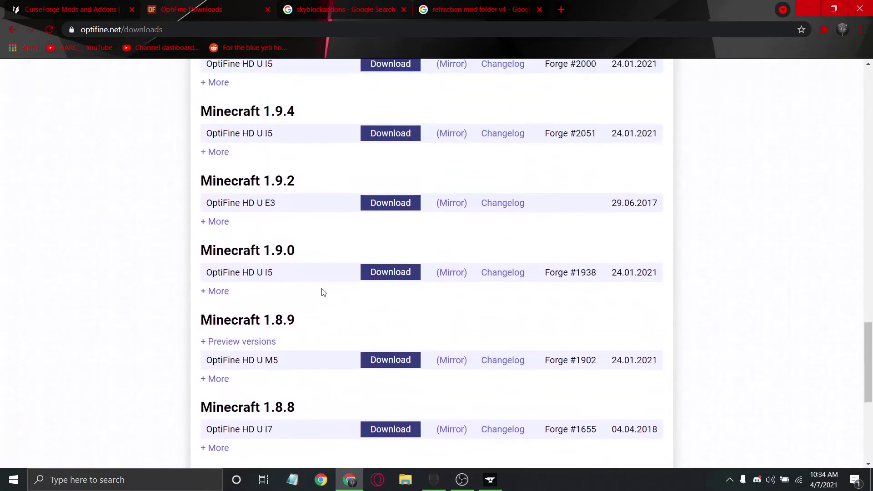
pyautogui.scroll(-1, 305, 343)
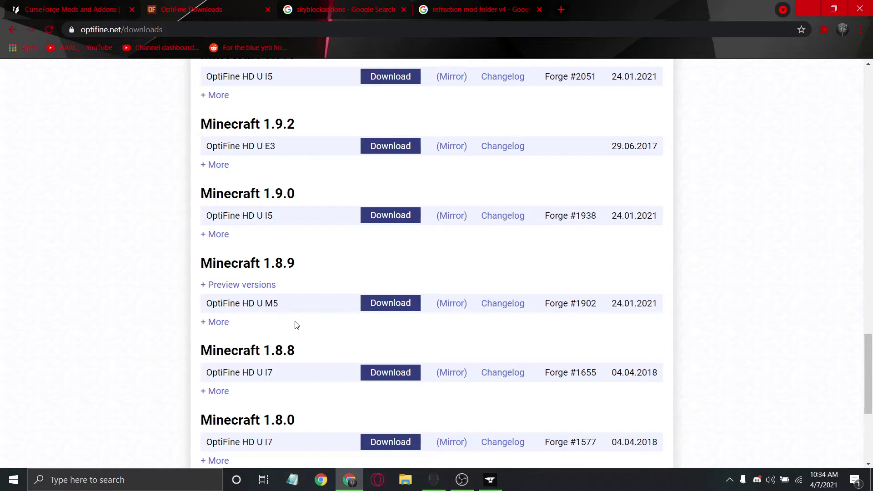
pyautogui.click(219, 323)
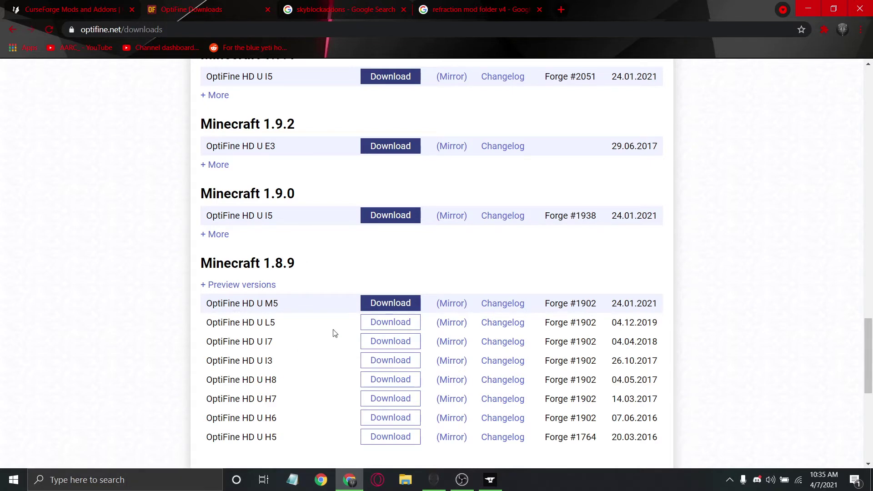
# Step: Look over the downloaded mod files in the Optifines folder in File Explorer and return to Chrome
pyautogui.click(406, 479)
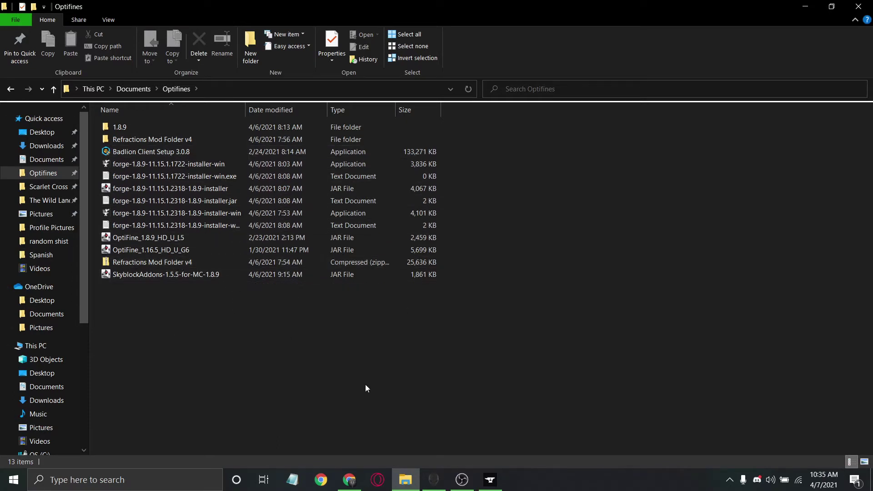
pyautogui.click(350, 480)
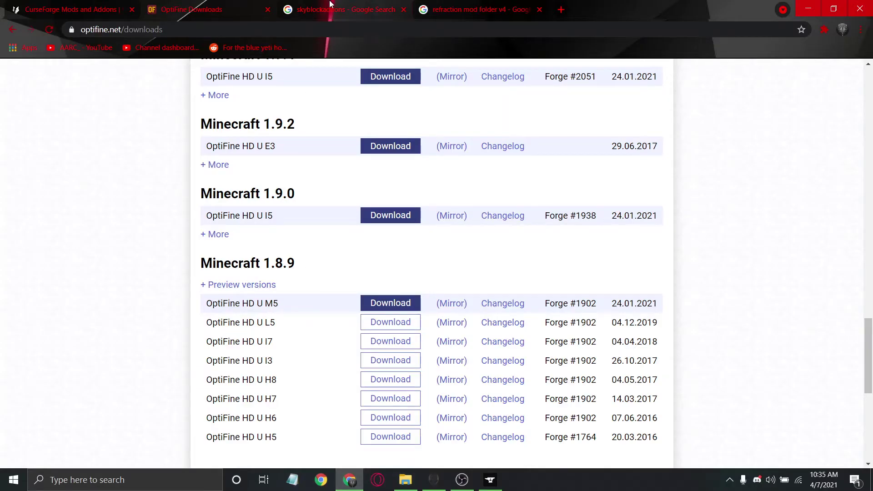
# Step: Open Biscuit's SkyblockAddons mod page from the skyblockaddons search results
pyautogui.click(346, 4)
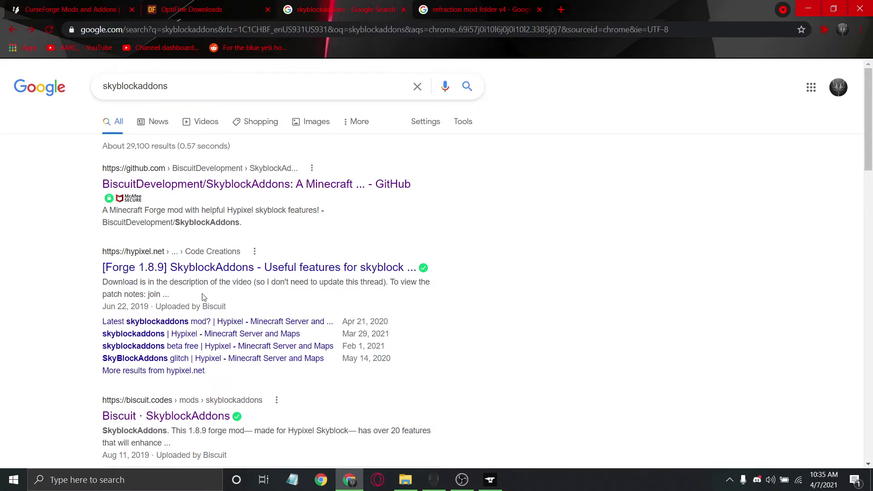
pyautogui.click(198, 421)
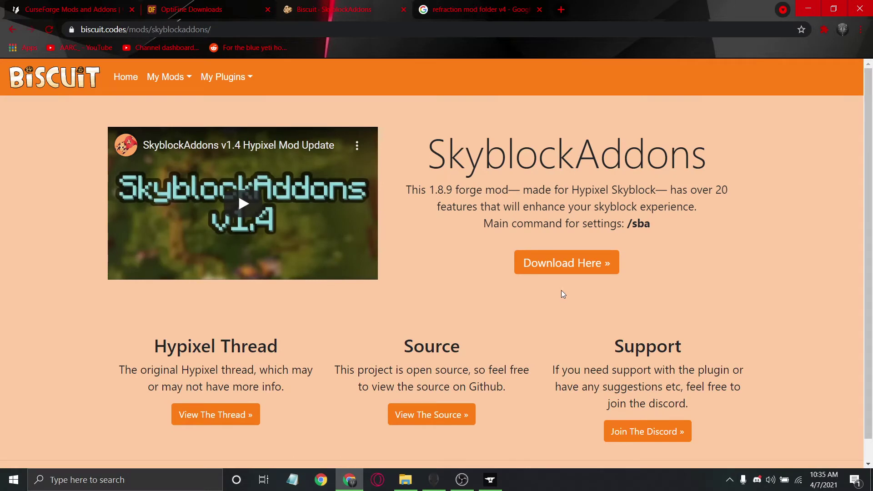
# Step: Download the latest SkyblockAddons version from Biscuit's mod page and look over the Refraction mod folder v4 search results
pyautogui.click(572, 266)
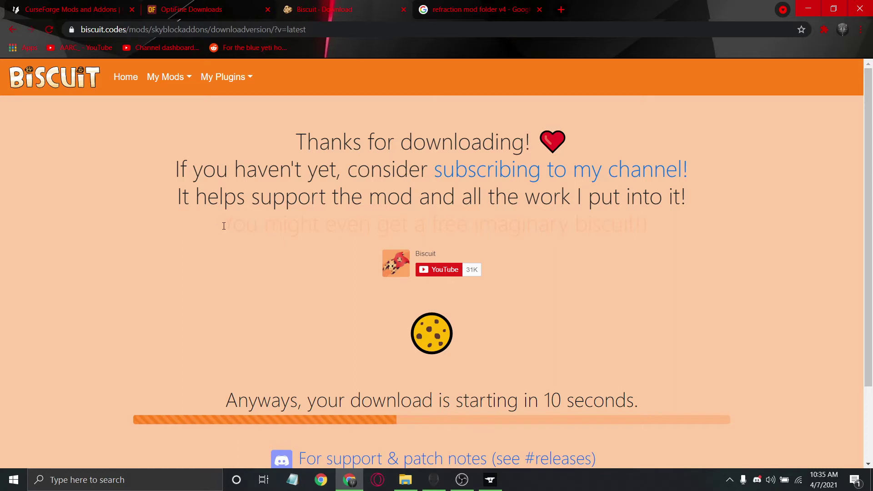
pyautogui.moveTo(217, 226); pyautogui.dragTo(744, 232)
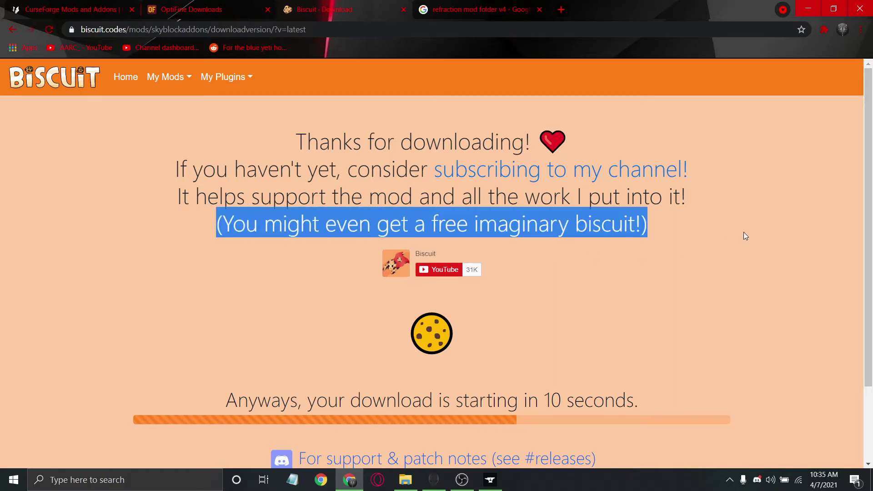
pyautogui.click(744, 232)
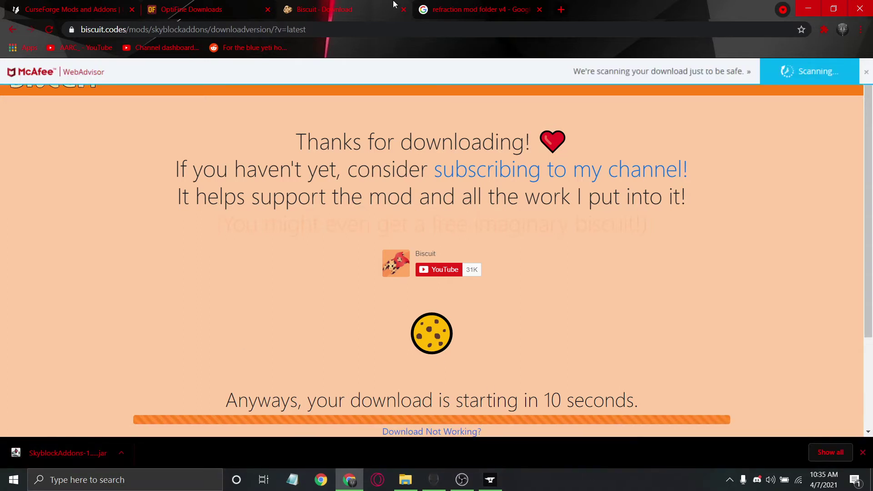
pyautogui.click(421, 7)
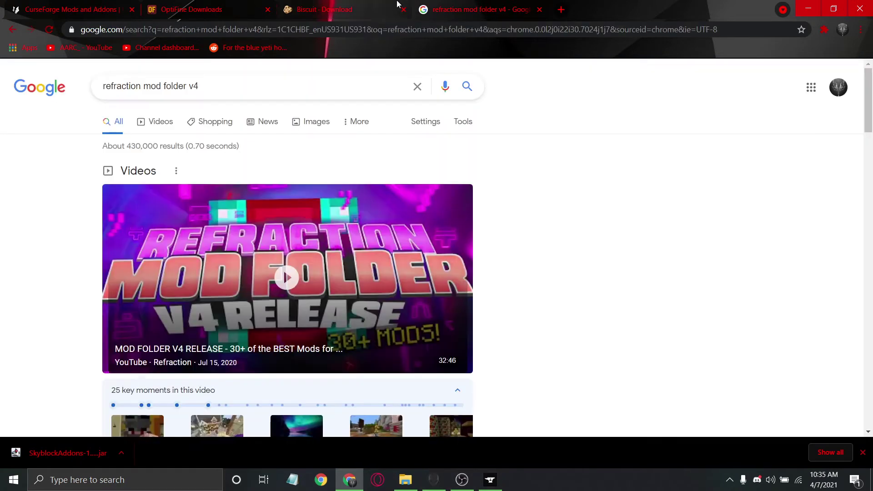
pyautogui.click(397, 5)
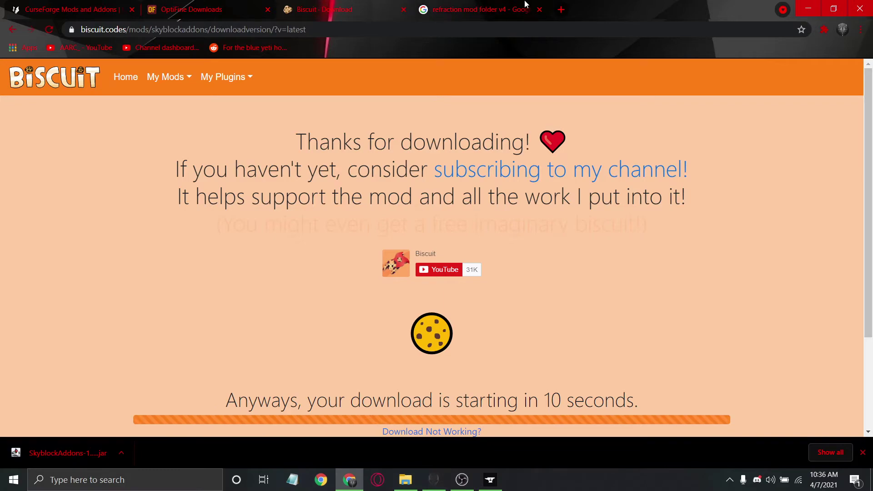
# Step: Switch to CurseForge, open the sb profile's folder and go into its mods subfolder
pyautogui.moveTo(406, 480)
pyautogui.moveTo(490, 480)
pyautogui.click(415, 429)
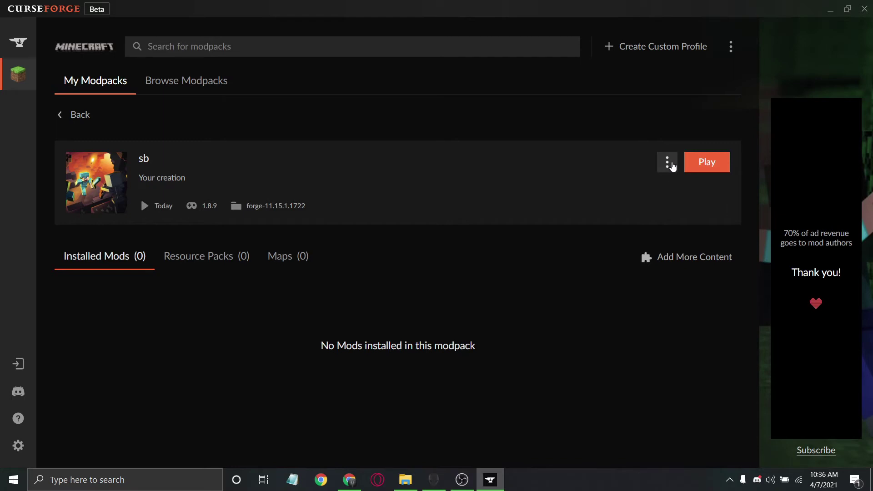
pyautogui.click(668, 163)
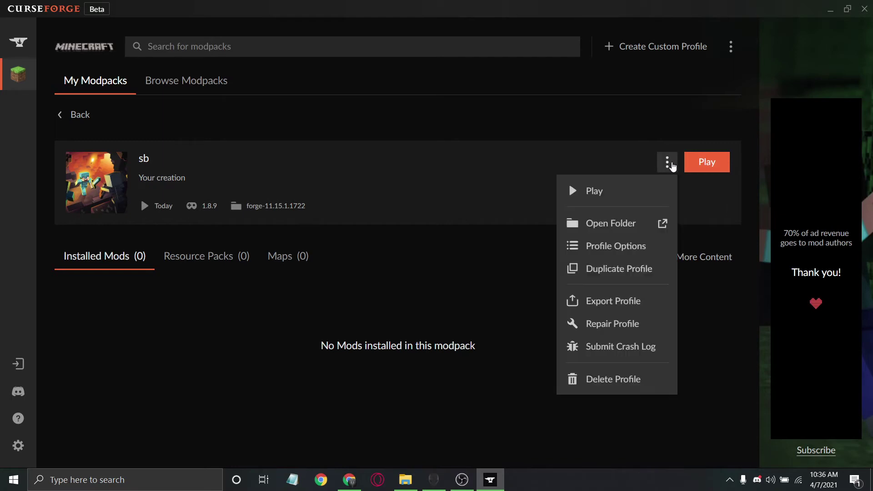
pyautogui.click(587, 224)
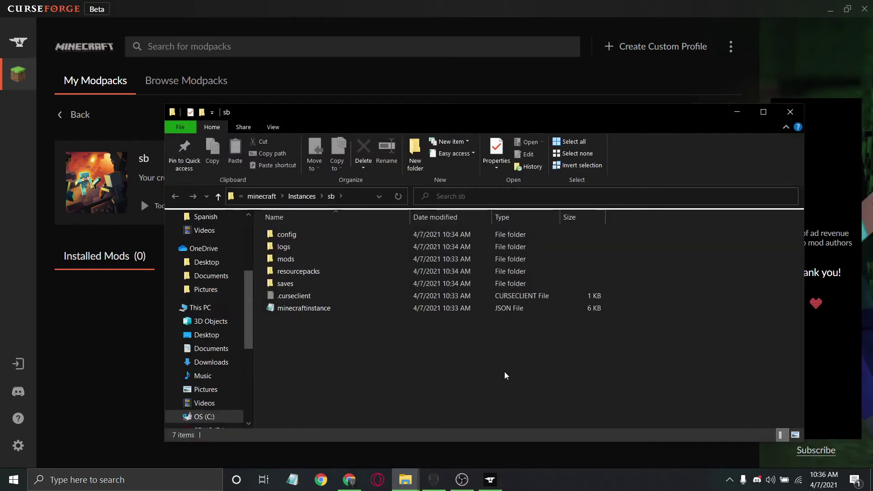
pyautogui.moveTo(334, 374)
pyautogui.mouseDown()
pyautogui.moveTo(334, 230)
pyautogui.moveTo(351, 370)
pyautogui.mouseUp()
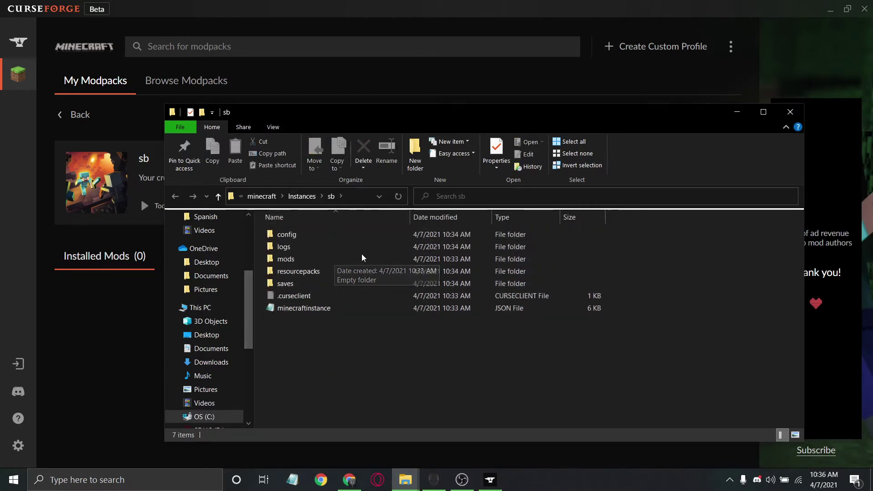
pyautogui.doubleClick(332, 258)
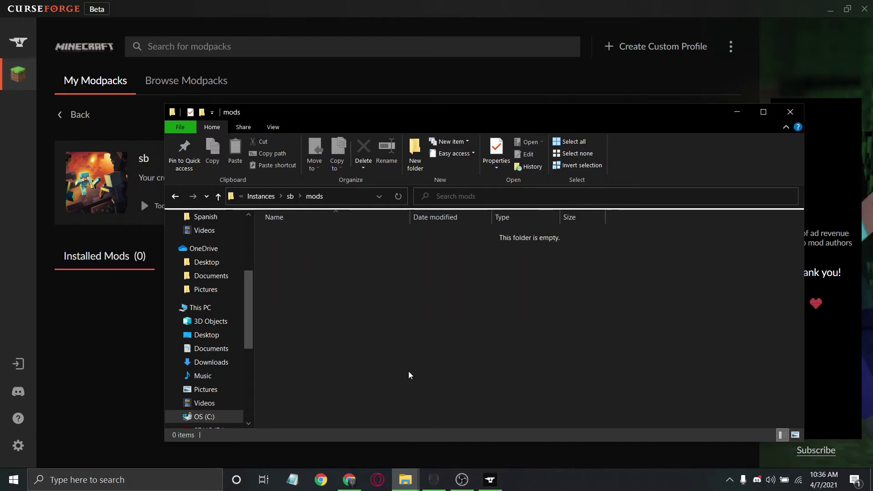
# Step: Bring the SkyblockAddons-1.5.5-for-MC-1.8.9 file from the Optifines folder into the sb profile's mods folder
pyautogui.click(405, 480)
pyautogui.click(385, 423)
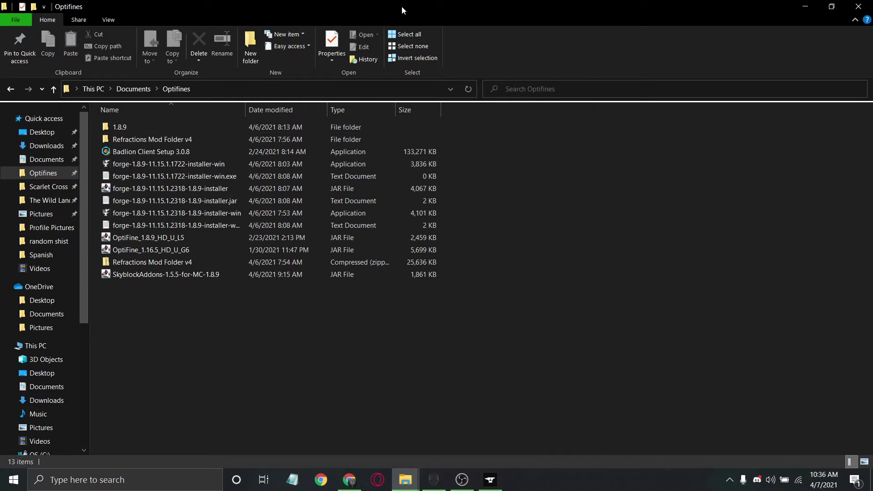
pyautogui.moveTo(402, 7); pyautogui.dragTo(141, 197)
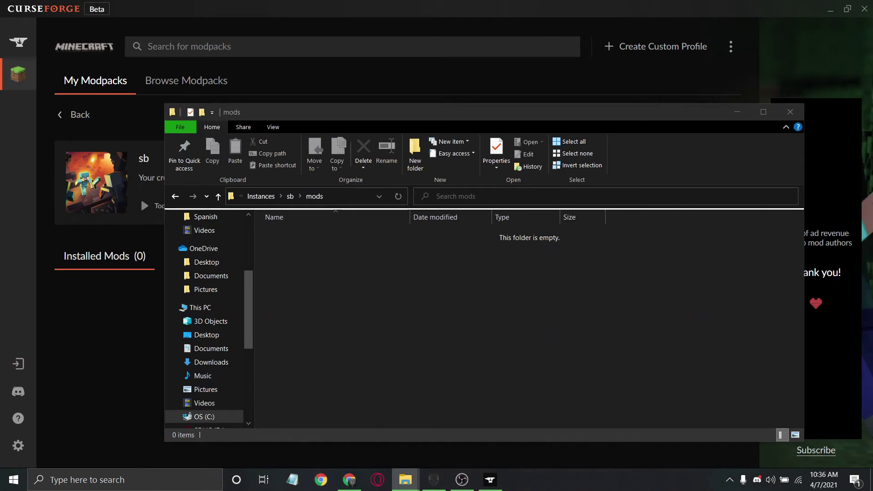
pyautogui.moveTo(1, 489); pyautogui.dragTo(535, 319)
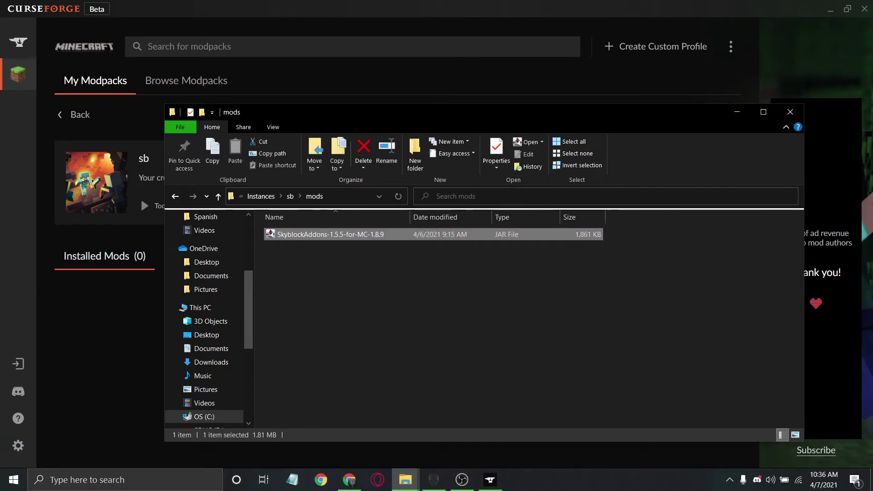
pyautogui.click(409, 337)
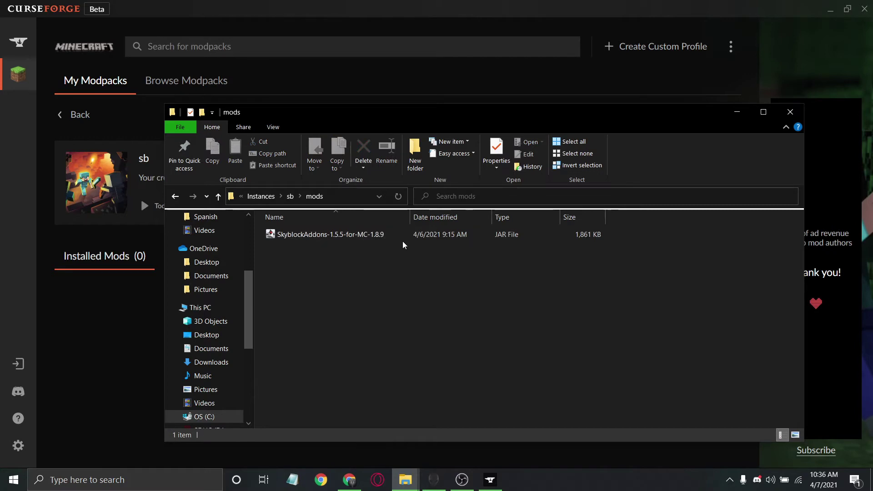
# Step: Copy the SkyblockAddons-1.5.5-for-MC-1.8.9 file in the mods folder to the clipboard
pyautogui.click(381, 240)
pyautogui.moveTo(400, 244); pyautogui.dragTo(404, 329)
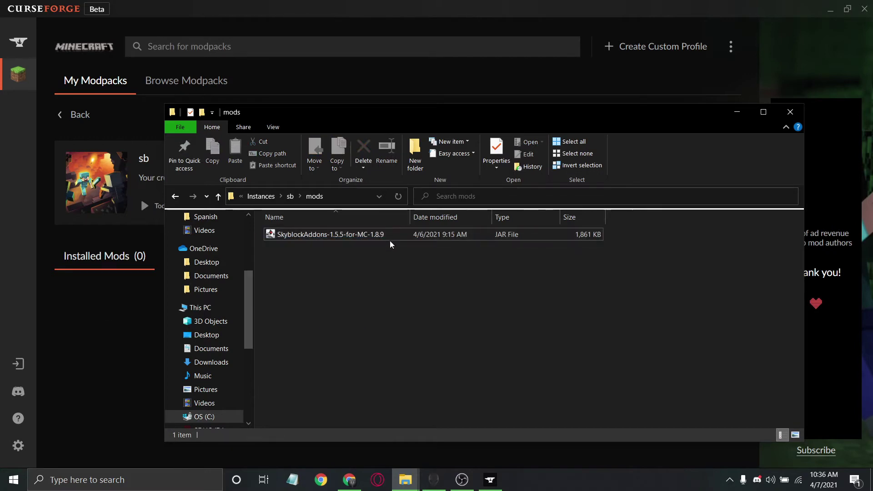
pyautogui.rightClick(392, 257)
pyautogui.click(317, 292)
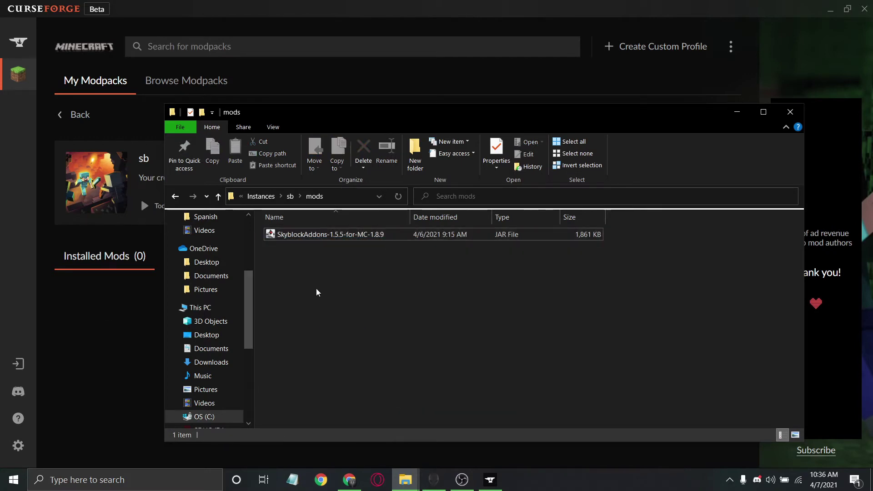
pyautogui.rightClick(316, 233)
pyautogui.click(387, 387)
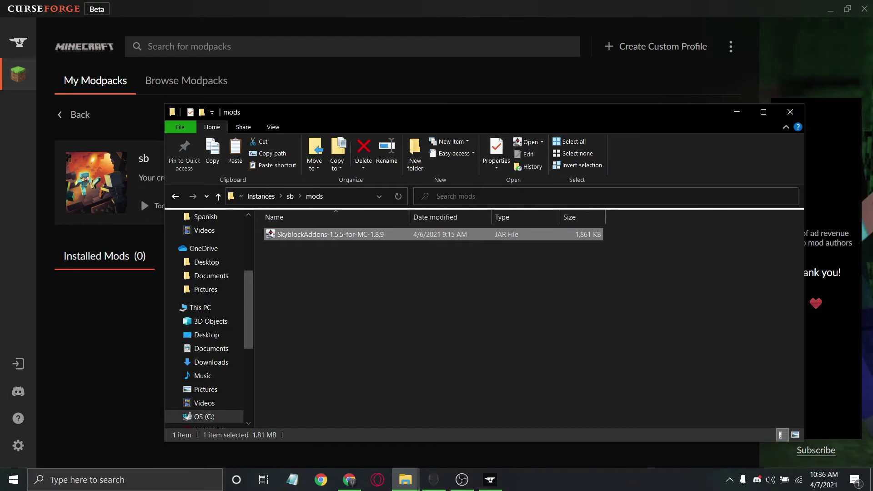
# Step: Paste the OptiFine_1.8.9_HD_U_L5 file into the sb profile's mods folder and close the folder window
pyautogui.click(332, 296)
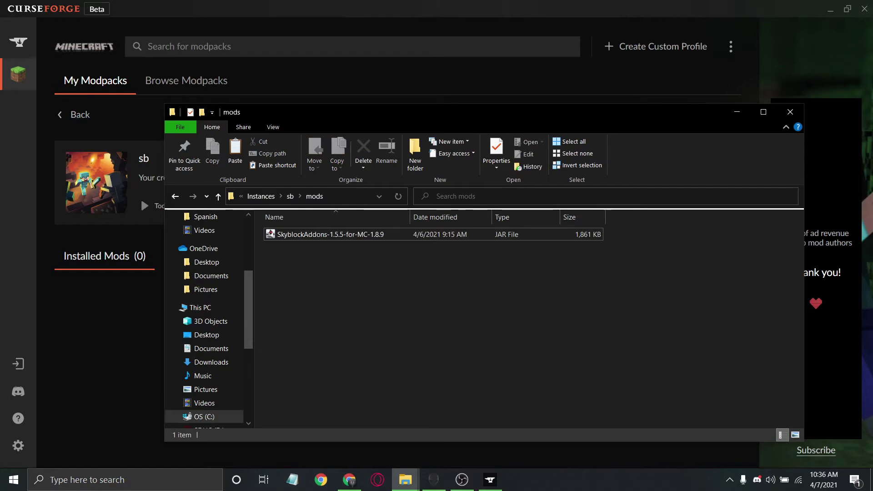
pyautogui.hotkey('ctrl', 'v')
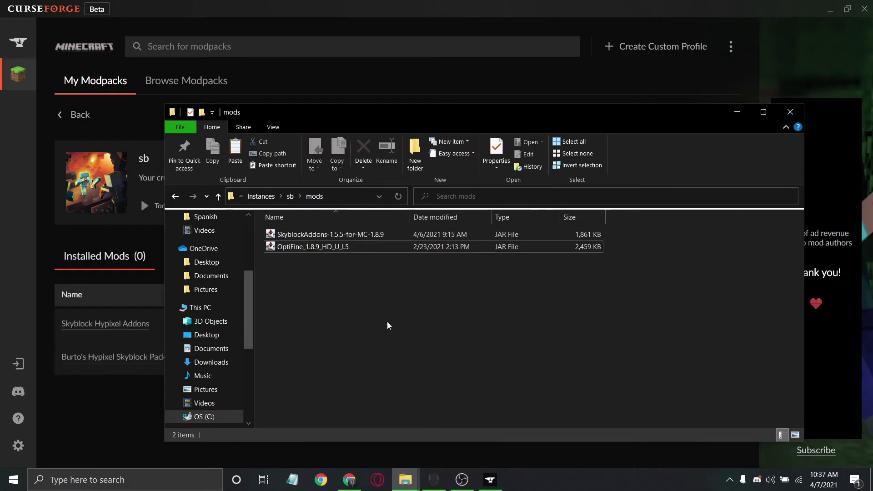
pyautogui.click(332, 235)
pyautogui.click(334, 247)
pyautogui.click(315, 321)
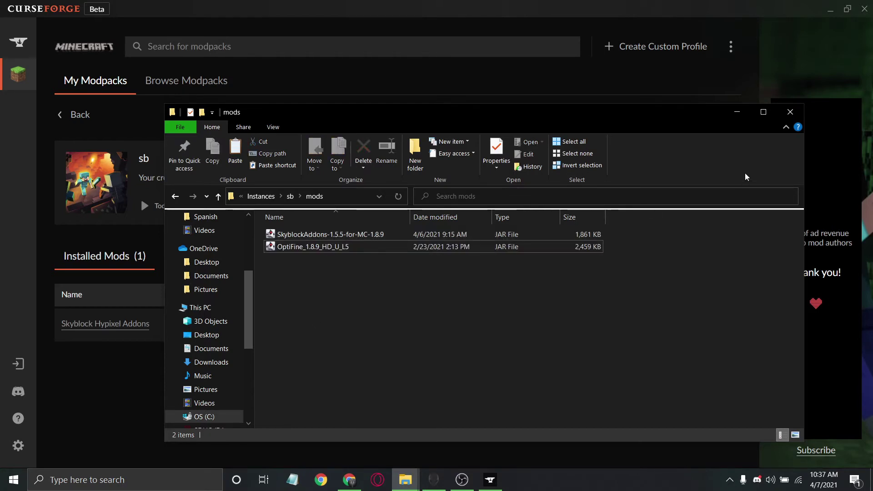
pyautogui.click(789, 112)
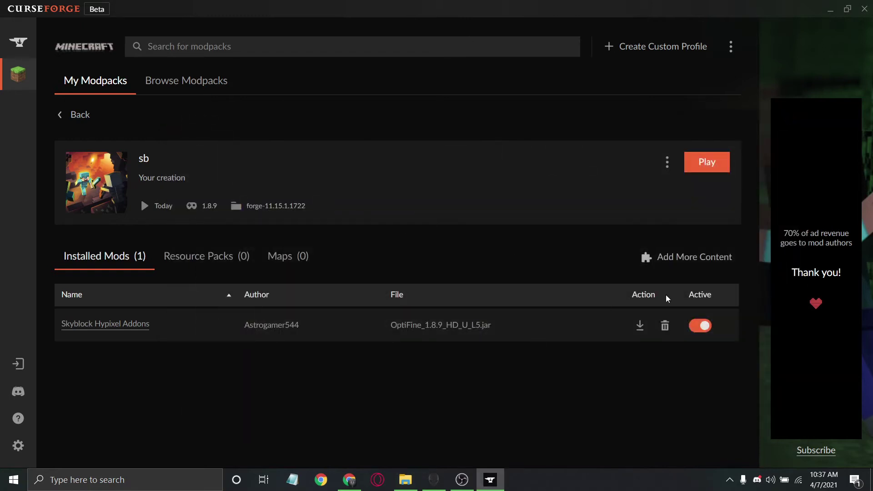
# Step: Search the additional content for "controlling", install the Controlling mod in the sb profile and return to the profile's details
pyautogui.click(723, 258)
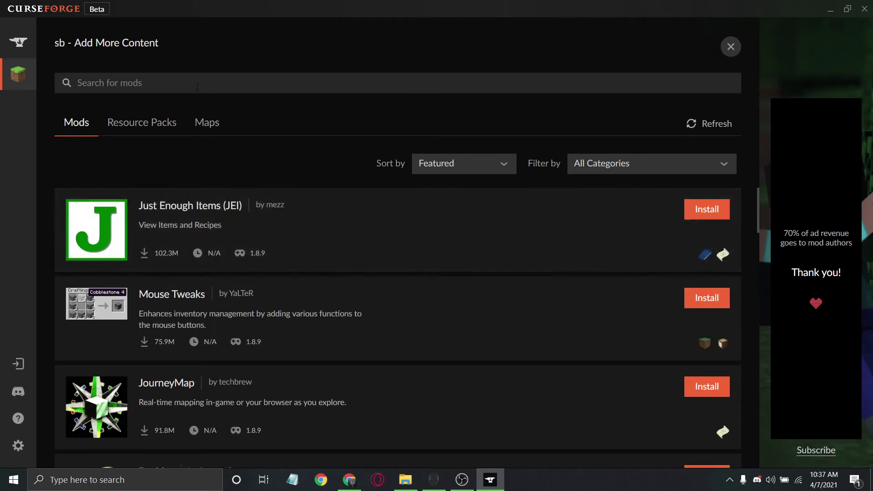
pyautogui.click(731, 46)
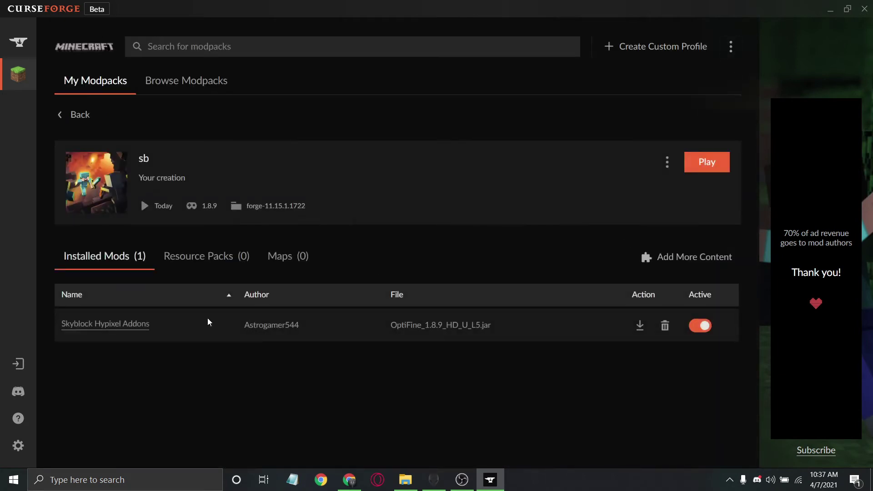
pyautogui.click(708, 258)
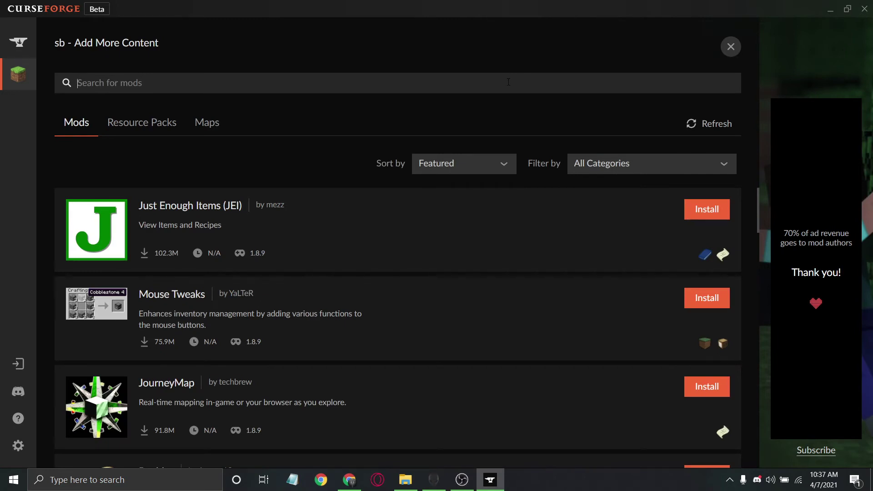
pyautogui.write('con')
pyautogui.press('BackSpace')
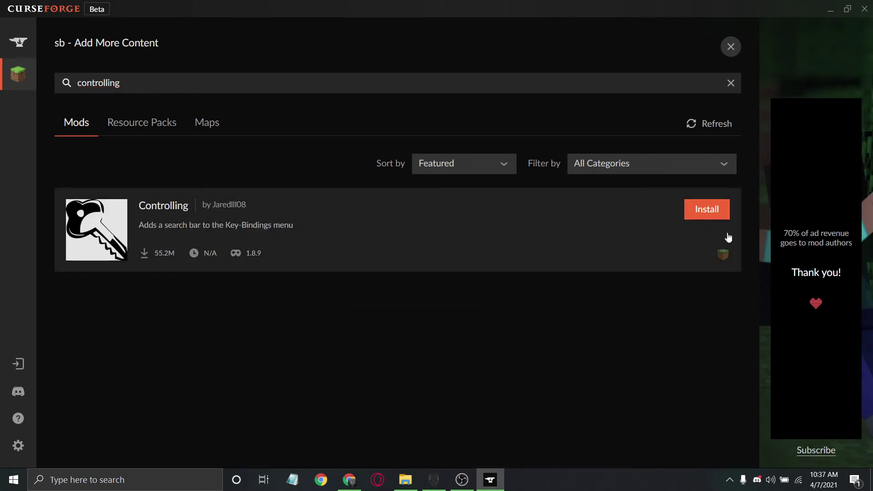
pyautogui.click(723, 212)
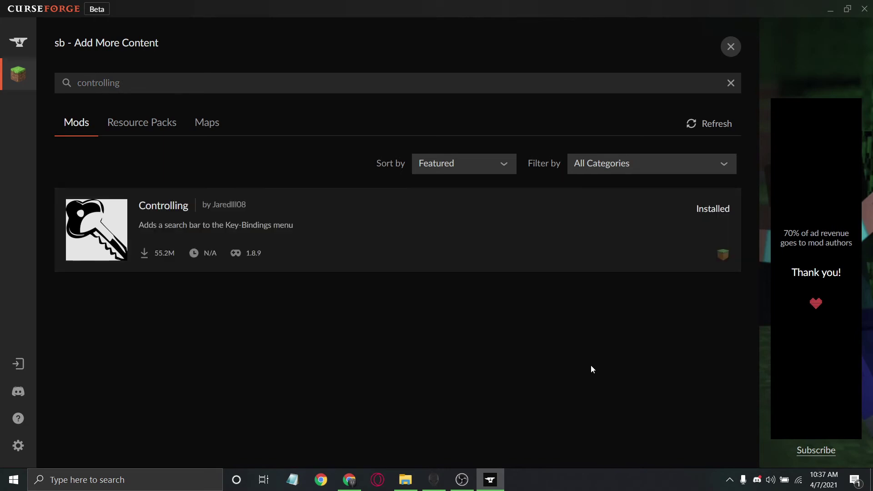
pyautogui.click(731, 47)
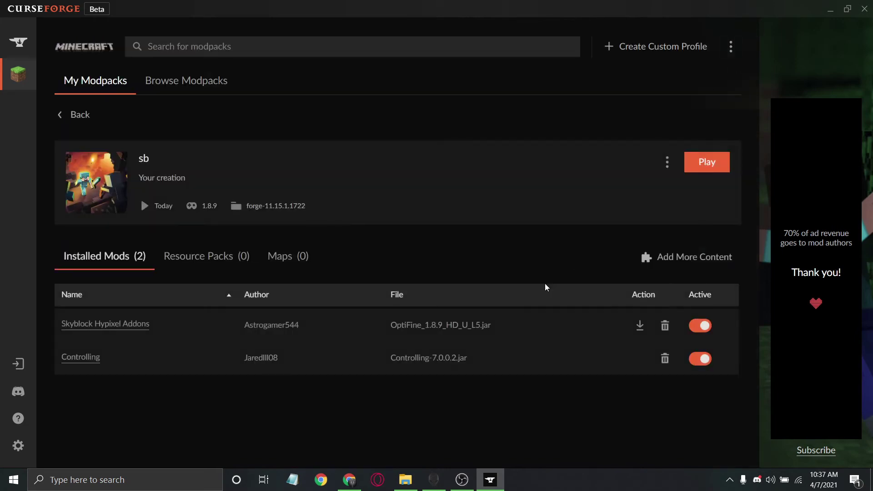
# Step: Launch the sb profile's game and connect directly to the multiplayer server hypixel.net
pyautogui.click(706, 165)
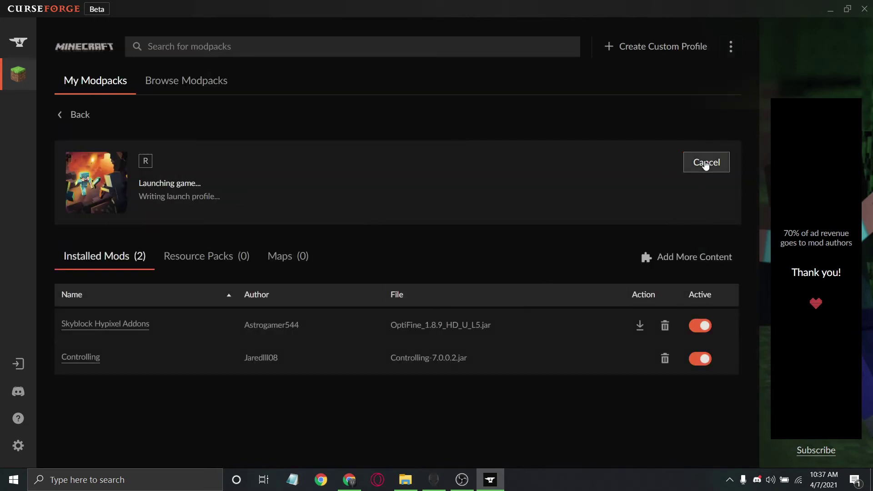
pyautogui.click(441, 354)
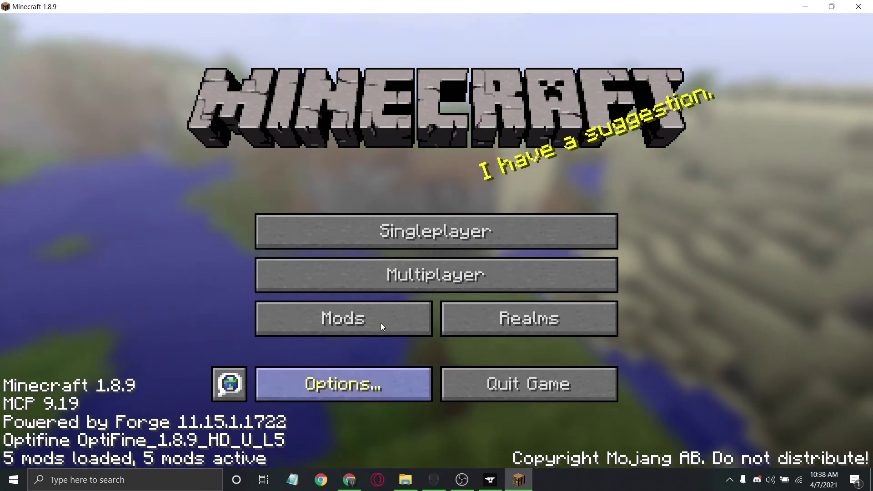
pyautogui.click(433, 275)
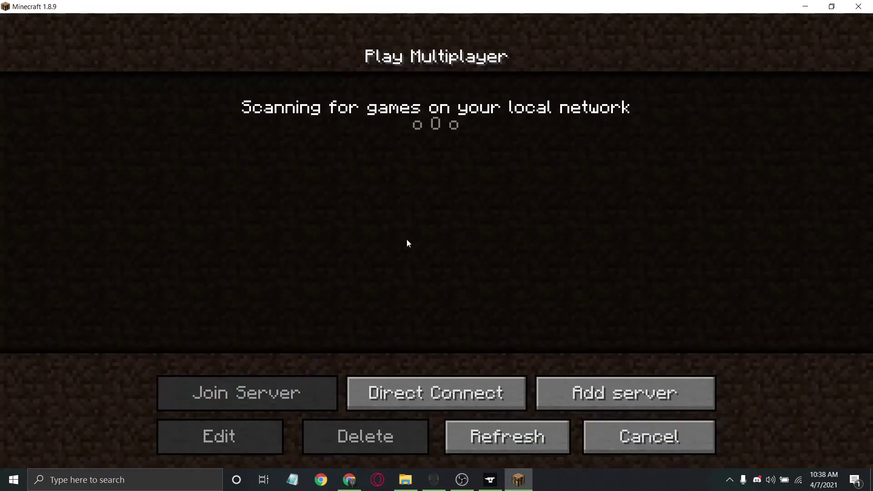
pyautogui.click(452, 390)
pyautogui.write('hypixel.net')
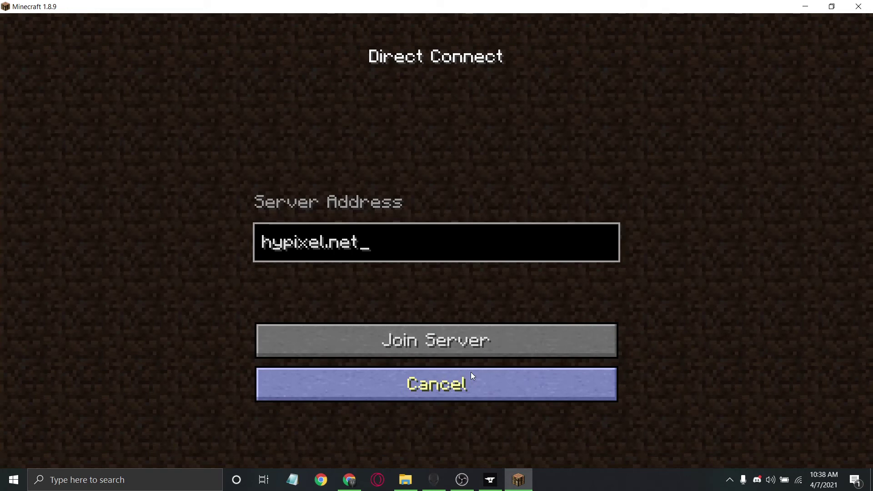
pyautogui.press('Return')
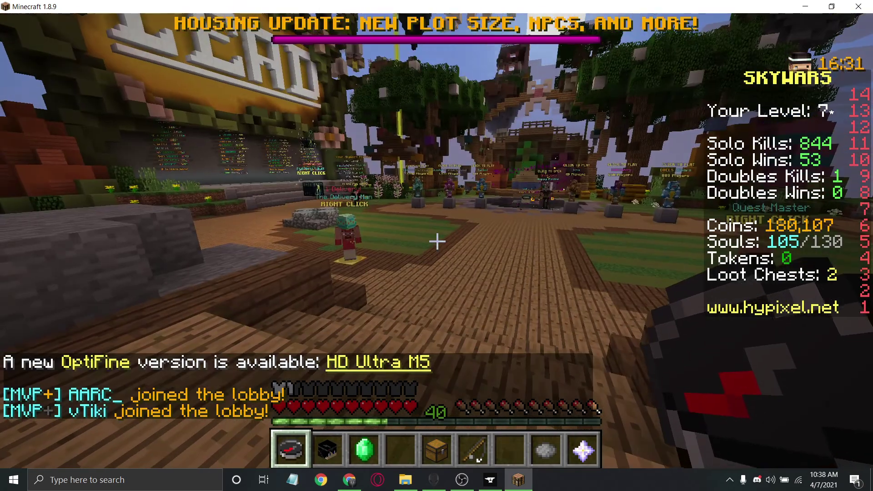
# Step: Join Skyblock through the lobby's game menu, view the SkyblockAddons settings with the command /sba and close them
pyautogui.rightClick(437, 241)
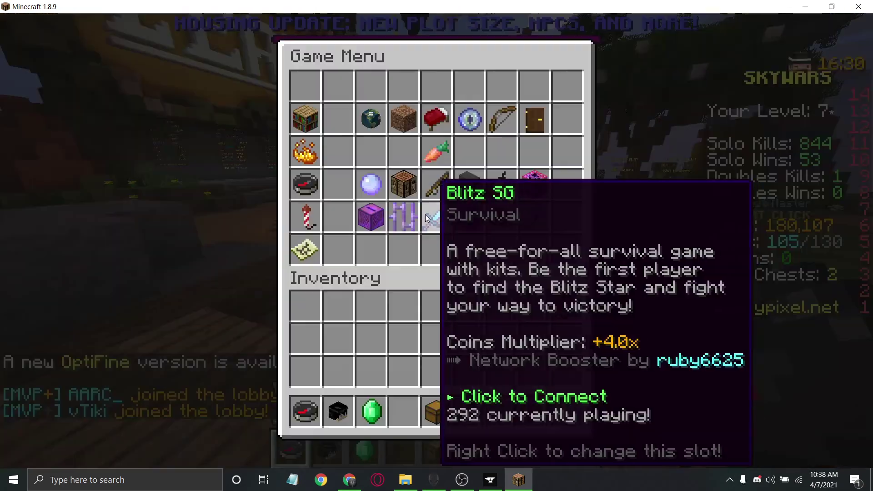
pyautogui.click(366, 136)
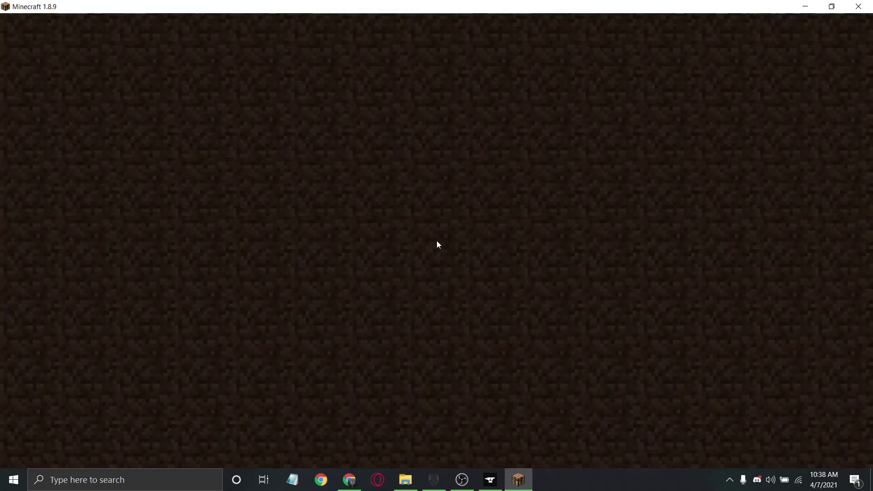
pyautogui.press('/')
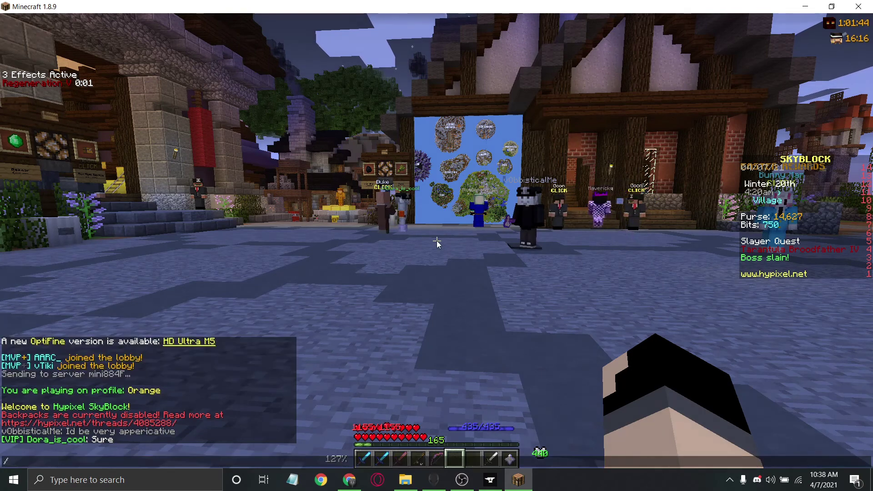
pyautogui.write('sba')
pyautogui.press('Return')
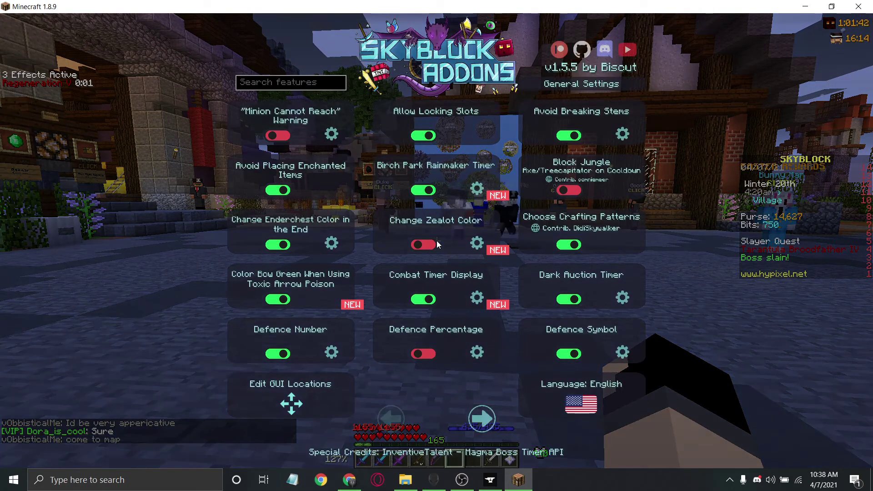
pyautogui.press('Escape')
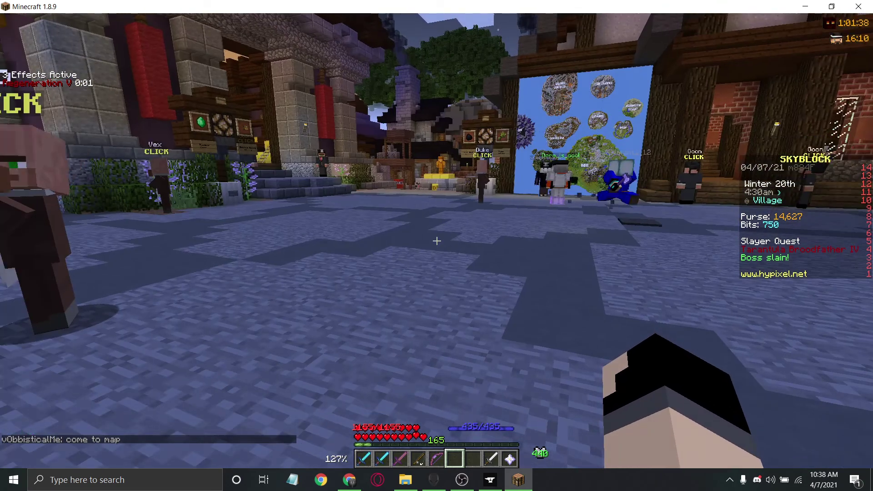
# Step: Examine the OptiFine video settings in the game's options and return to the game
pyautogui.press('Escape')
pyautogui.click(412, 208)
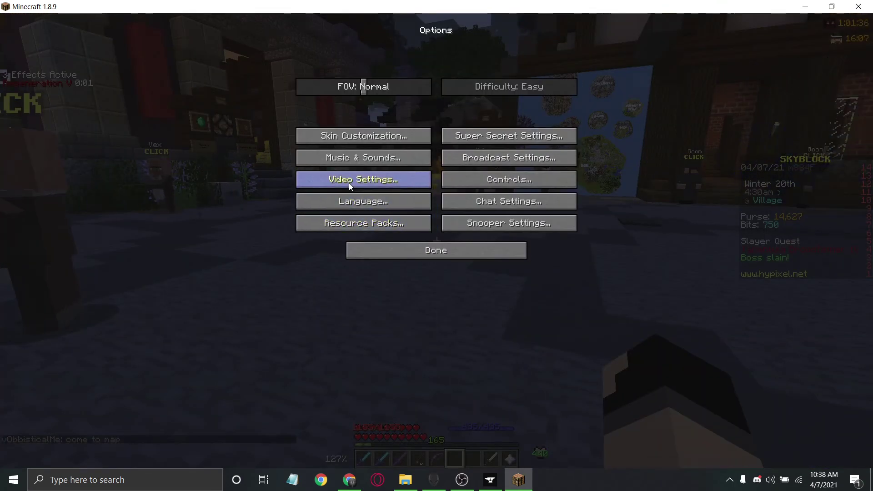
pyautogui.press('Escape')
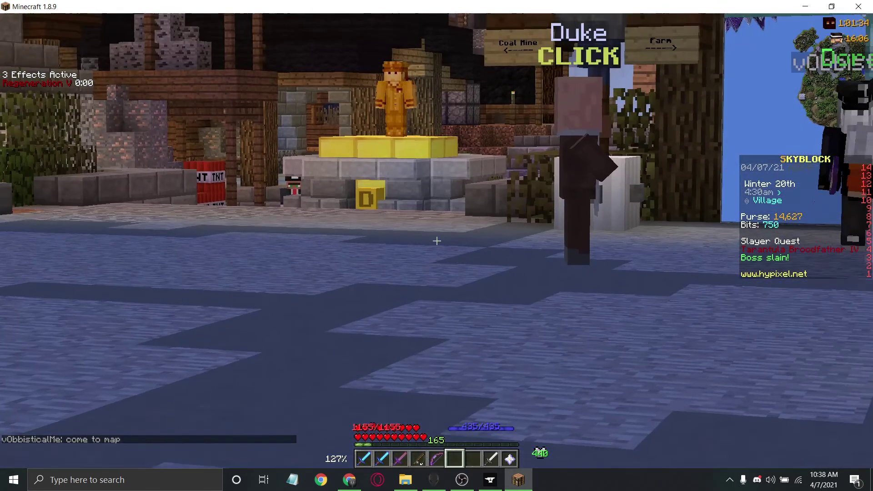
pyautogui.press('Escape')
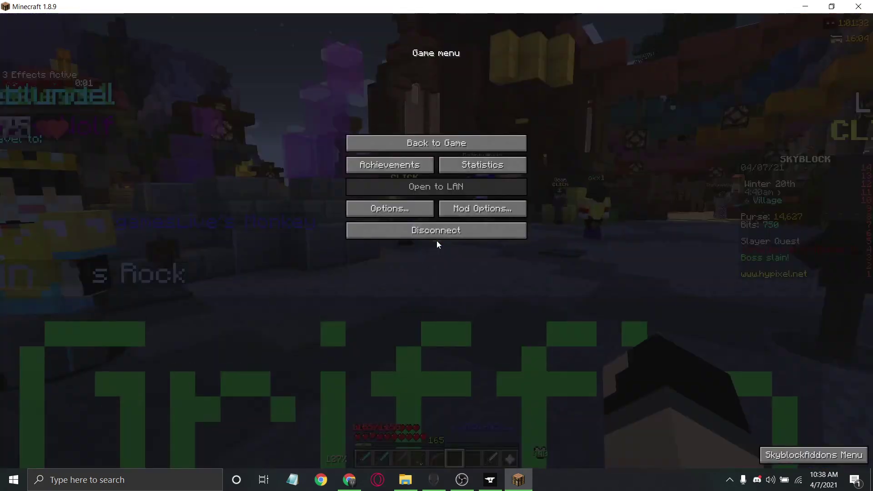
pyautogui.click(408, 209)
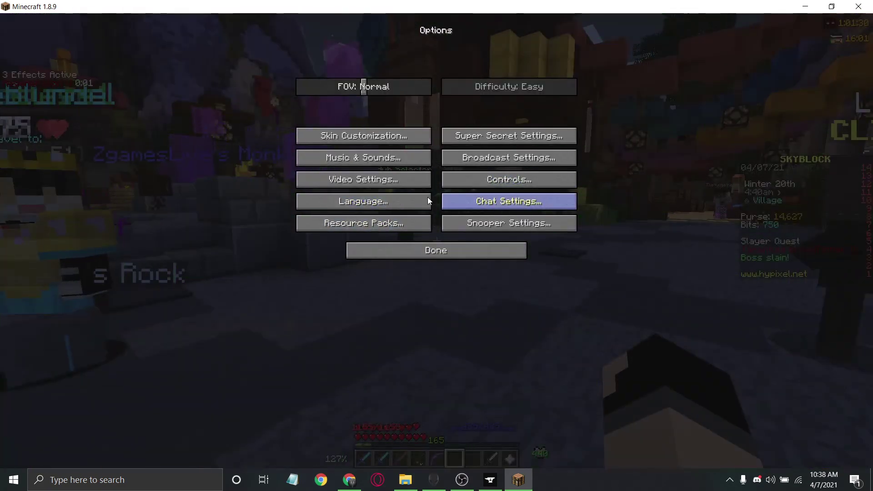
pyautogui.click(357, 177)
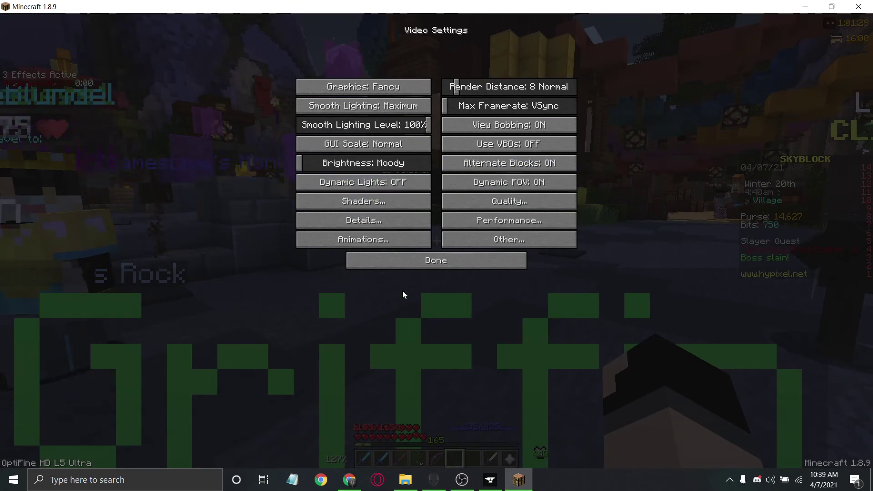
pyautogui.press('Escape')
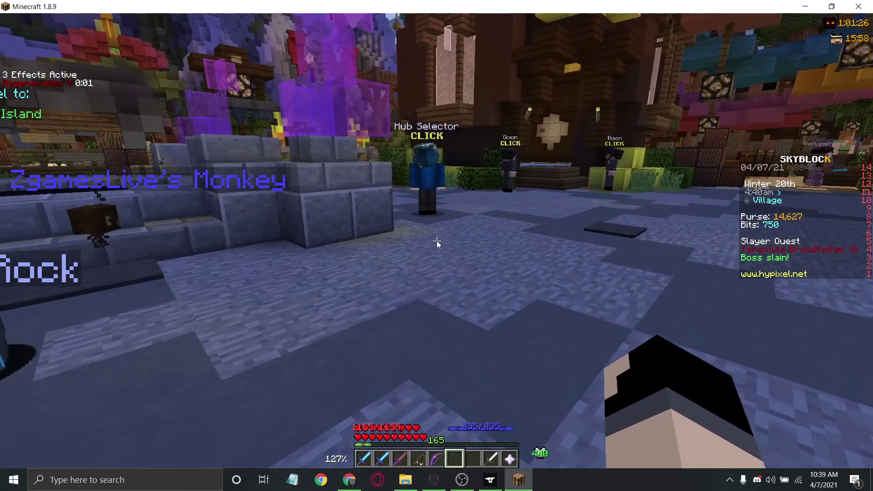
# Step: Open the game's controls and search the key bindings for "zoo"
pyautogui.press('Escape')
pyautogui.click(385, 208)
pyautogui.click(479, 181)
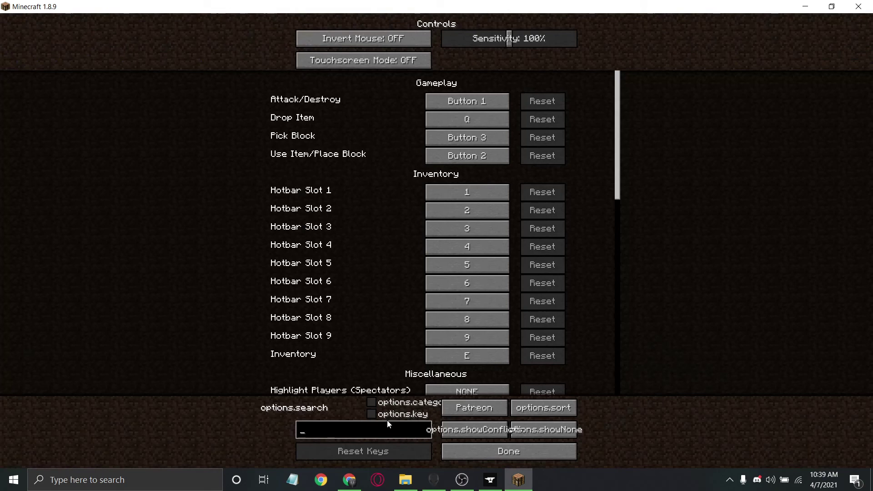
pyautogui.write('zoo')
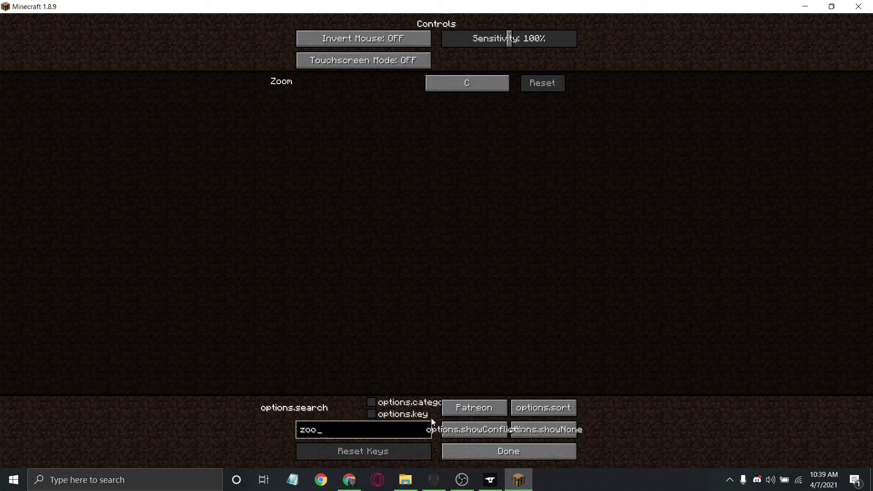
# Step: Switch the key binding search to match by key, search for "c" and return to the game
pyautogui.click(372, 414)
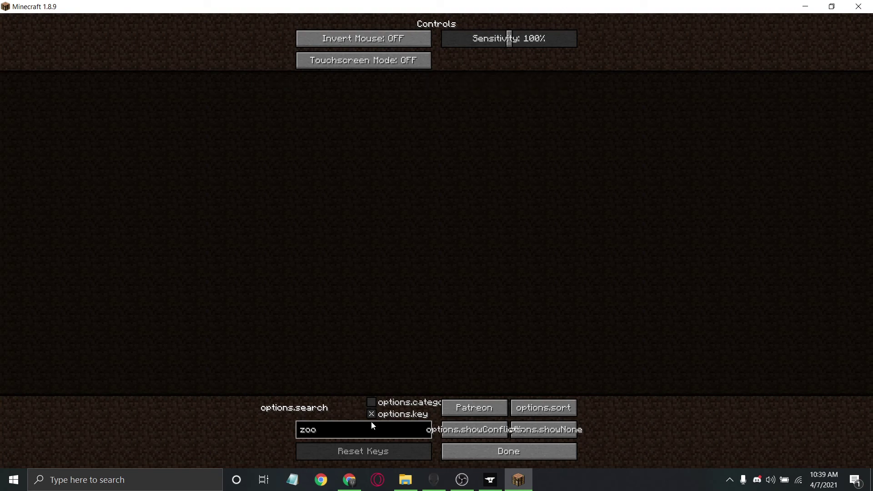
pyautogui.press('BackSpace')
pyautogui.press('BackSpace')
pyautogui.press('BackSpace')
pyautogui.write('c')
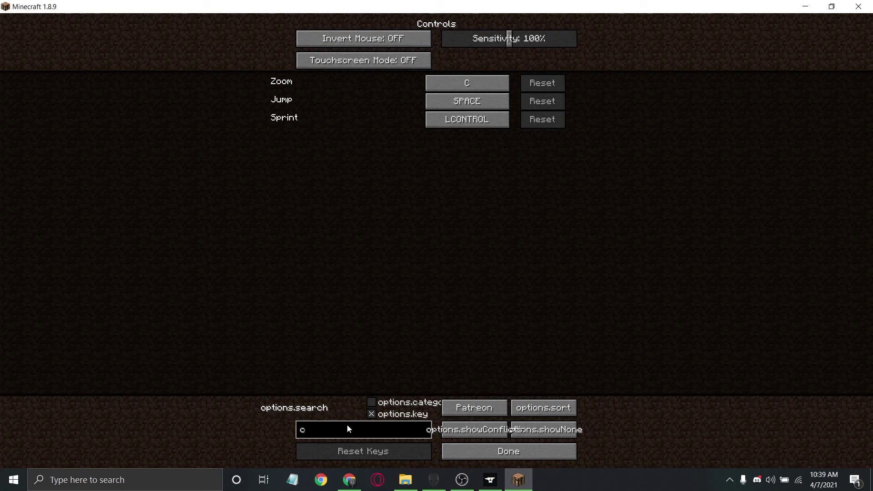
pyautogui.click(502, 452)
pyautogui.click(437, 250)
pyautogui.press('Escape')
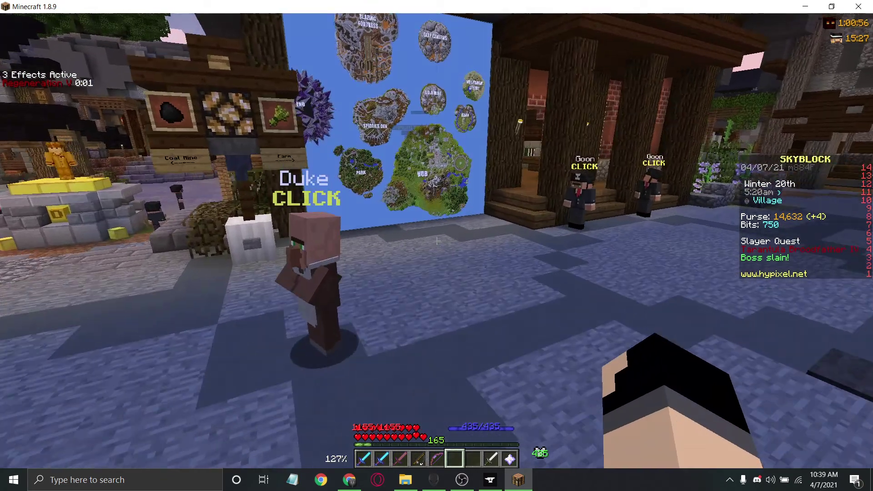
# Step: Disconnect from the Hypixel server, leave the multiplayer screen and quit the game
pyautogui.press('Escape')
pyautogui.click(477, 232)
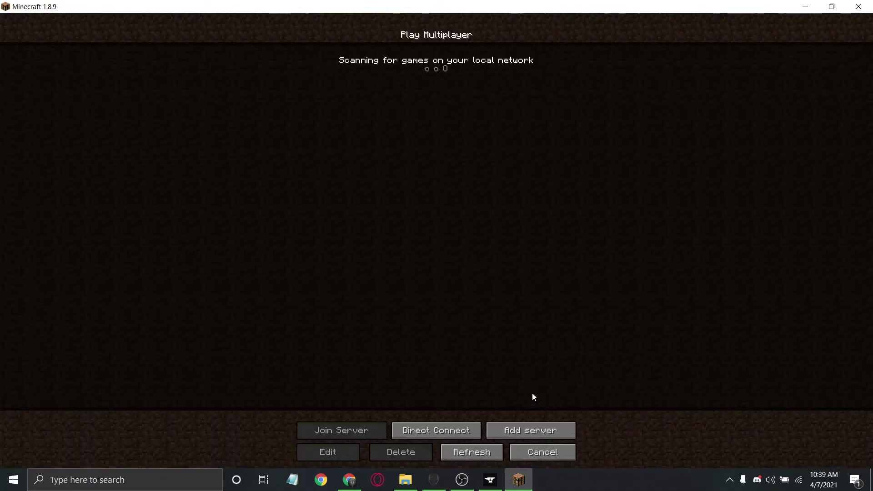
pyautogui.click(558, 455)
pyautogui.click(507, 258)
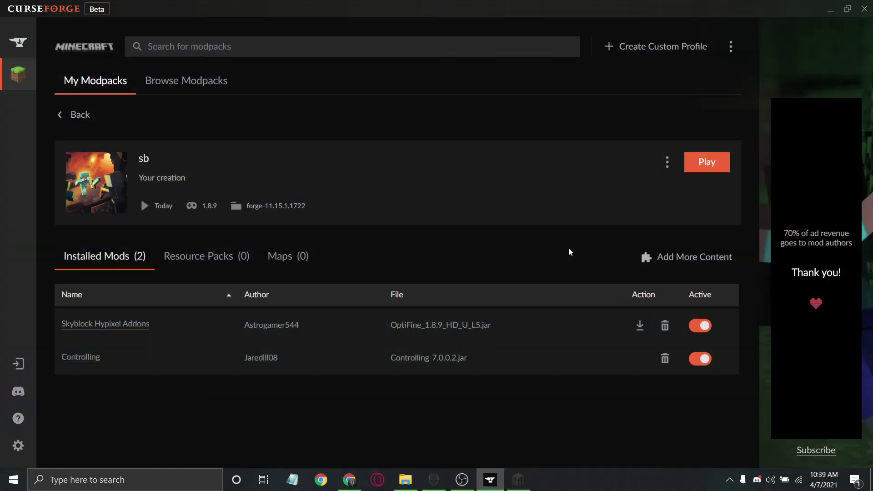
# Step: Switch to Chrome, view the Google results for "refraction mod folder v4" and return to CurseForge
pyautogui.click(350, 479)
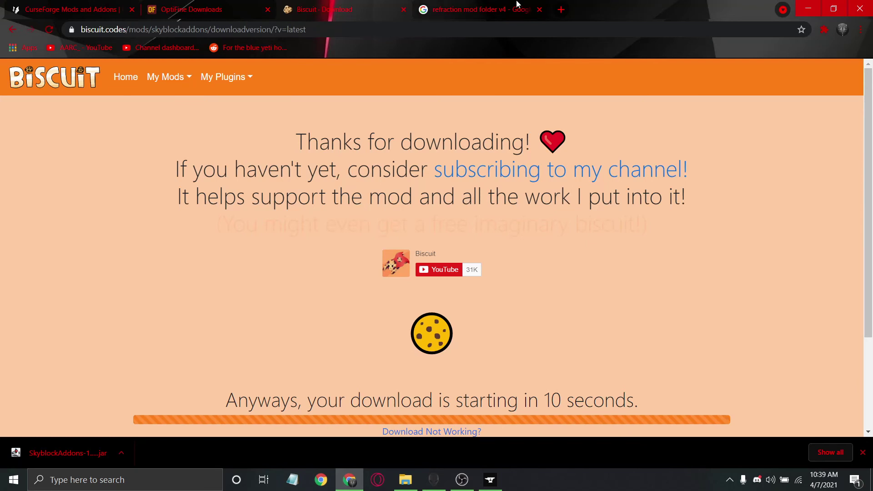
pyautogui.click(451, 9)
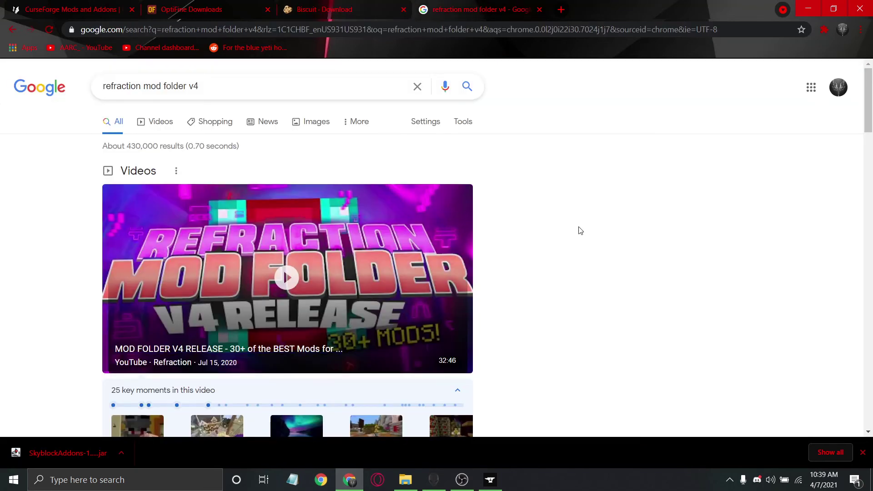
pyautogui.hotkey('alt', 'Tab')
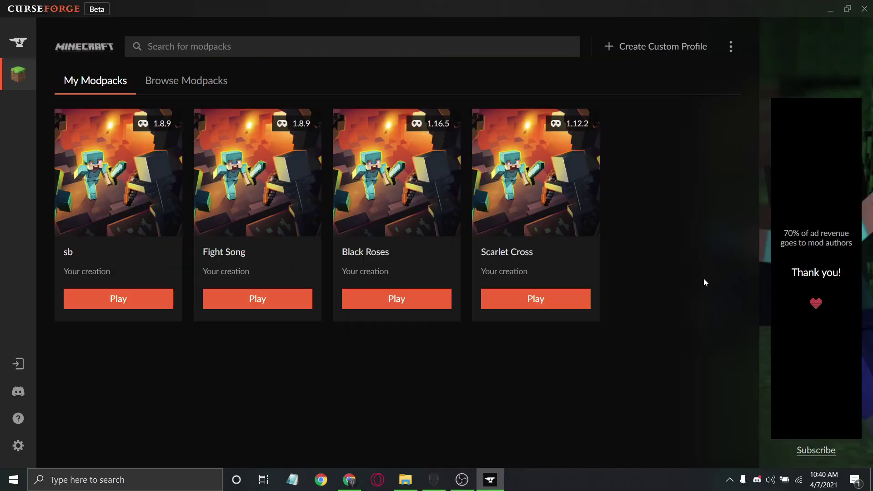